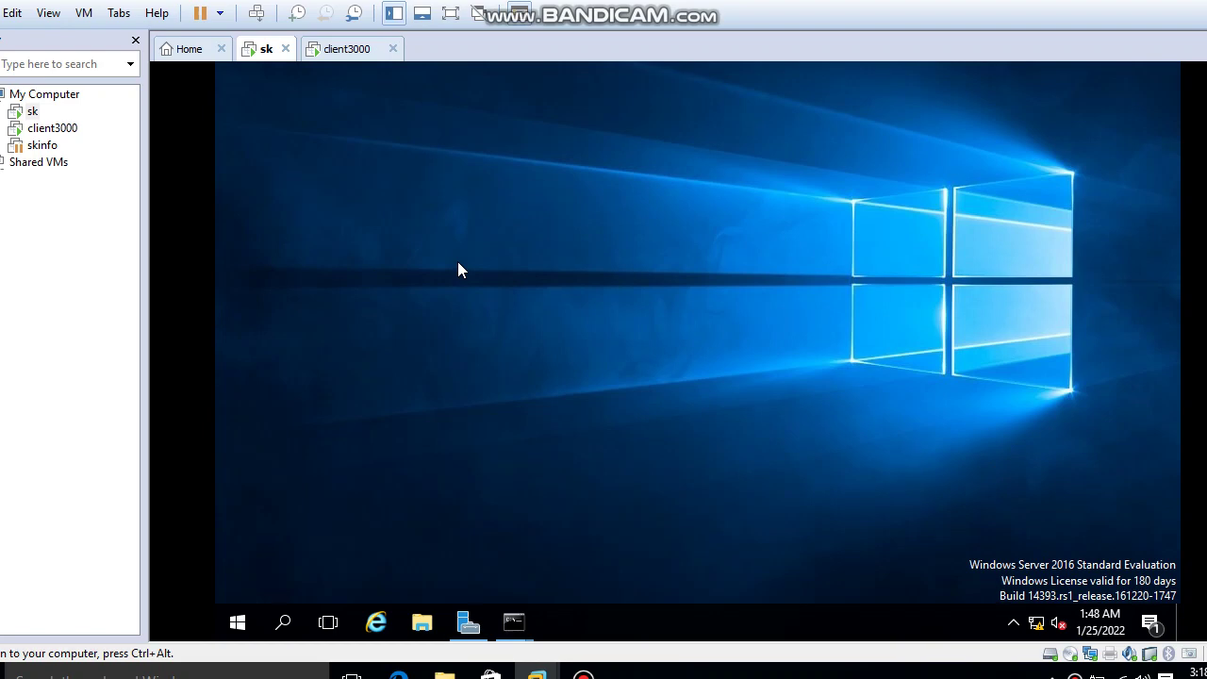
# Release input with Ctrl+Alt, then give control back to the Windows Server 2016 sk VM.
pyautogui.hotkey('ctrl', 'alt')
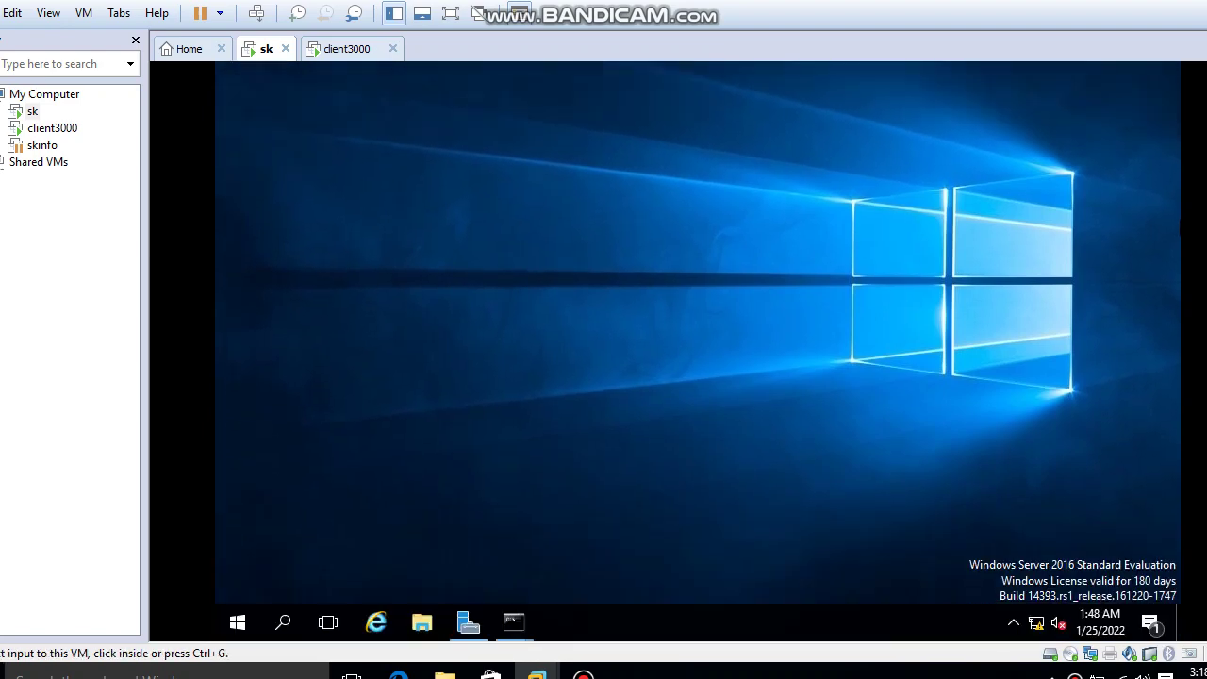
pyautogui.click(639, 423)
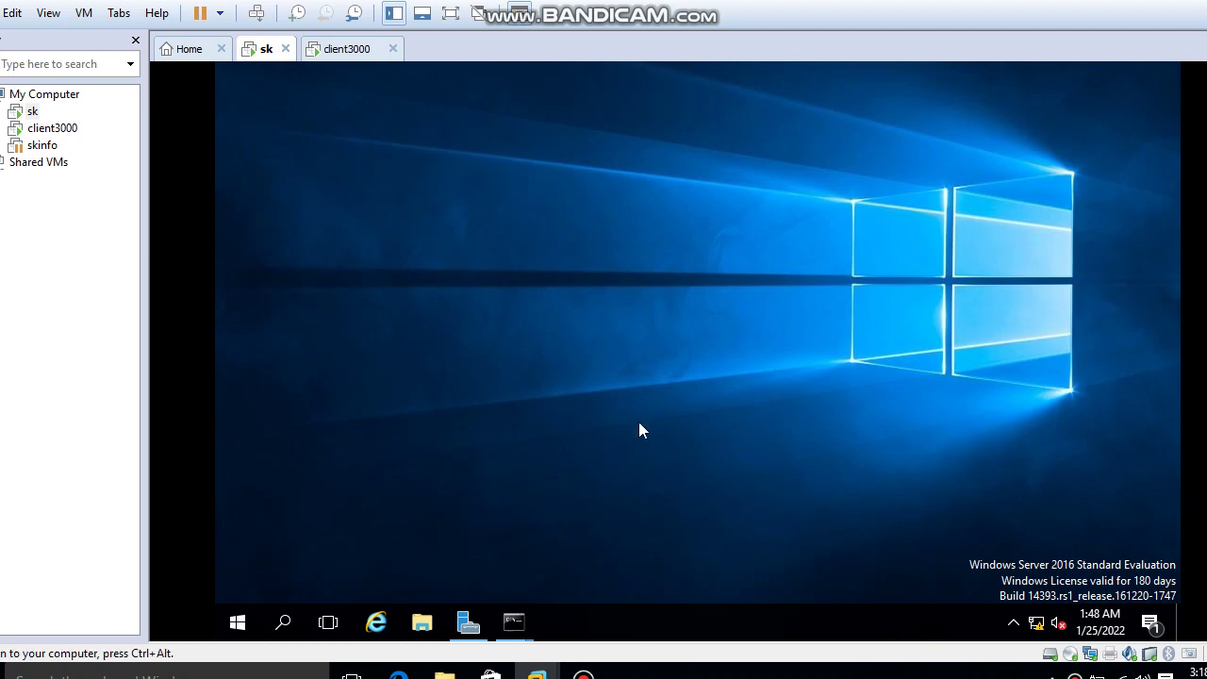
# Open C:\share in File Explorer and paste the vlc-3.0.8-win64 installer into it.
pyautogui.click(424, 628)
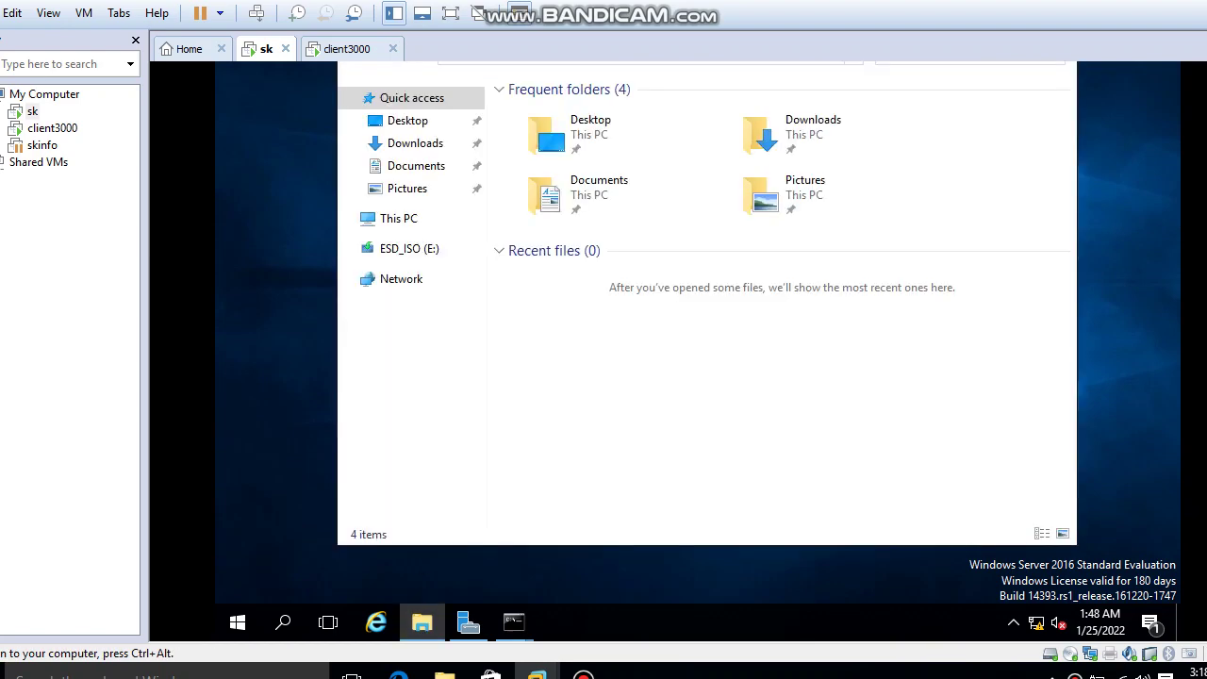
pyautogui.click(415, 220)
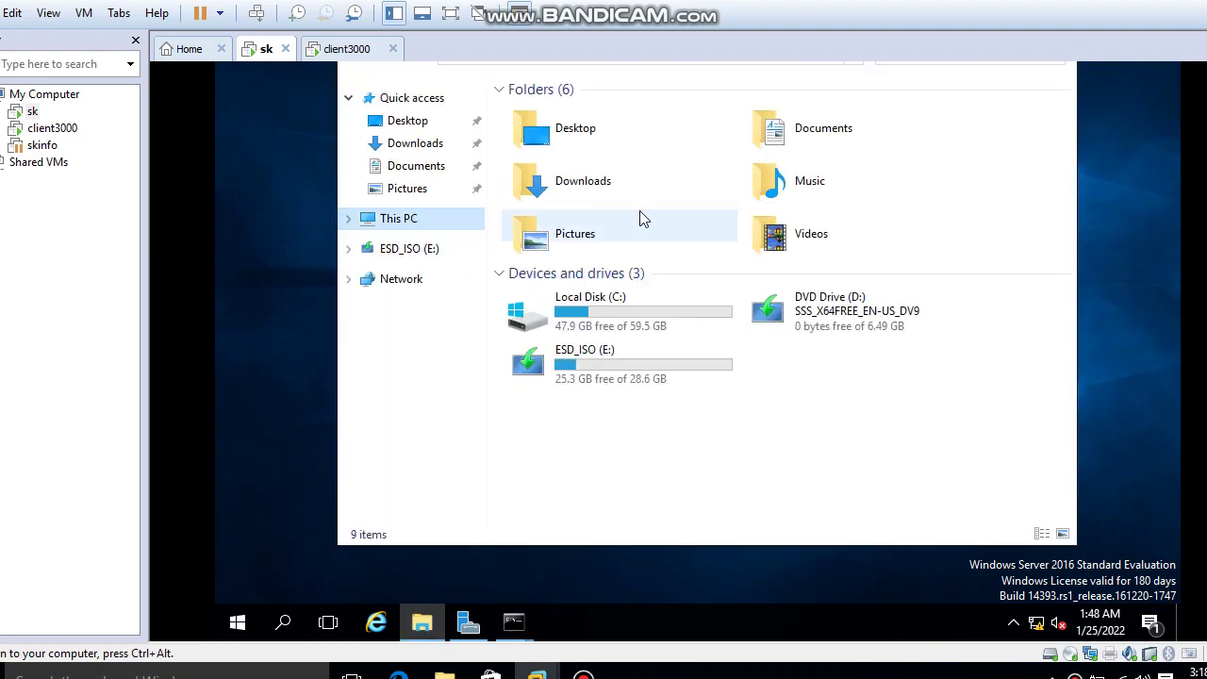
pyautogui.click(607, 314)
pyautogui.doubleClick(609, 317)
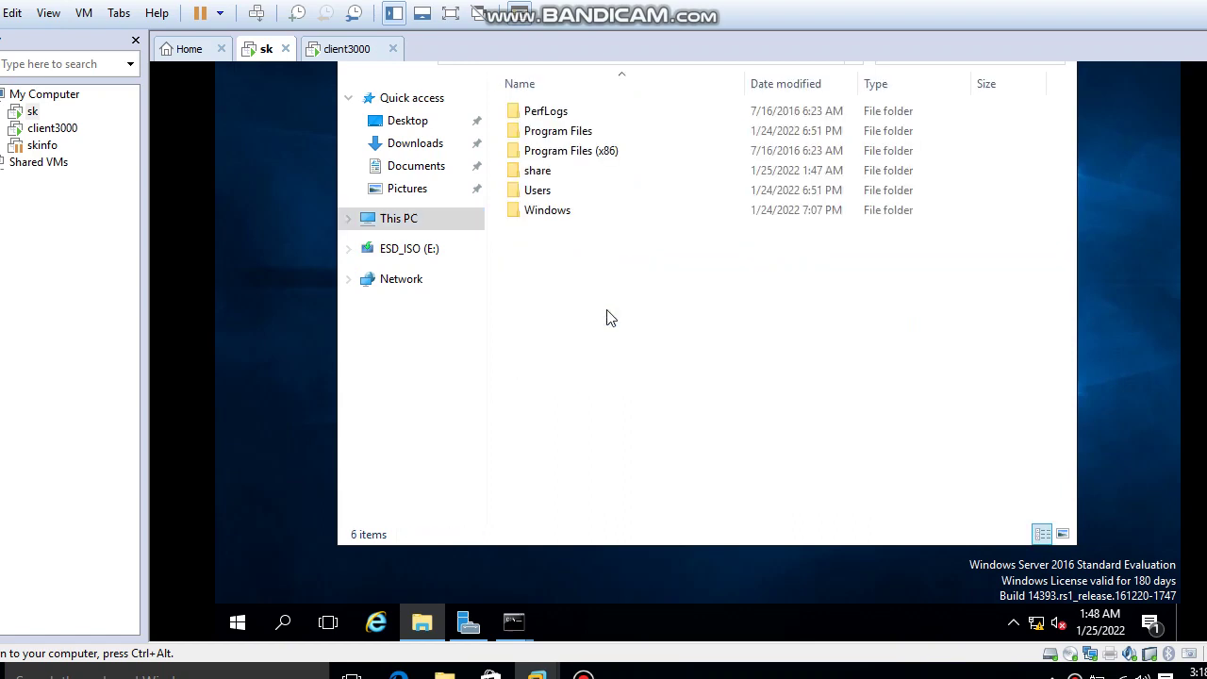
pyautogui.doubleClick(540, 171)
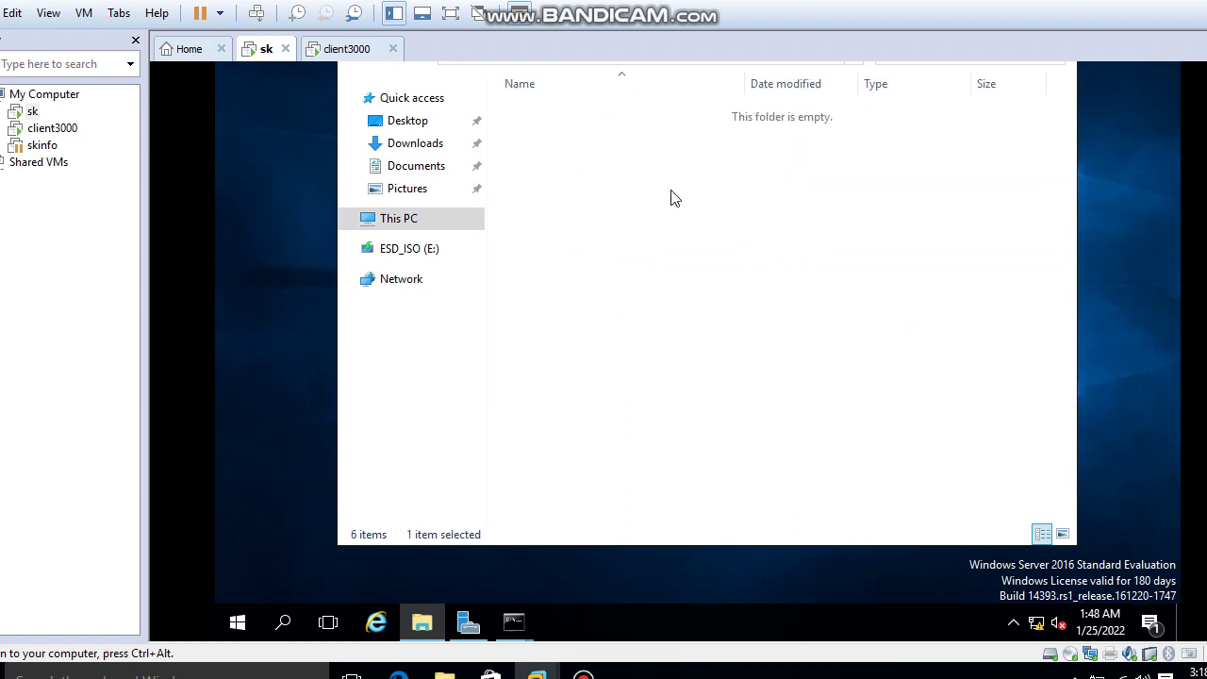
pyautogui.rightClick(608, 151)
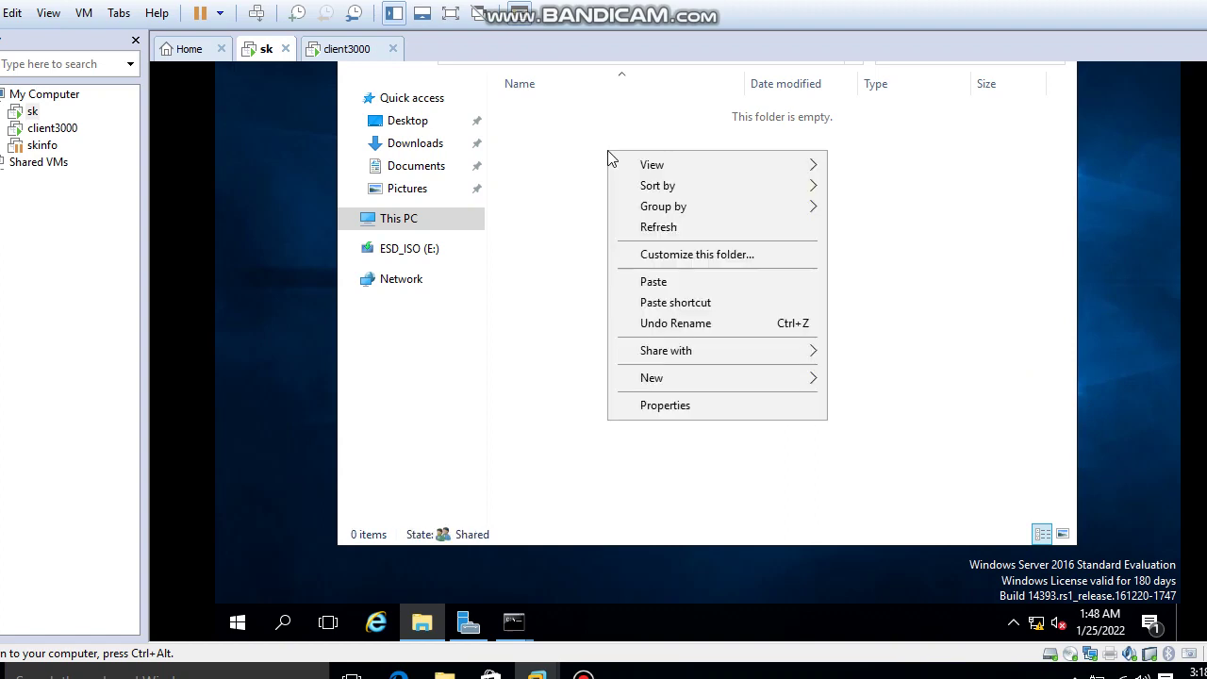
pyautogui.click(617, 255)
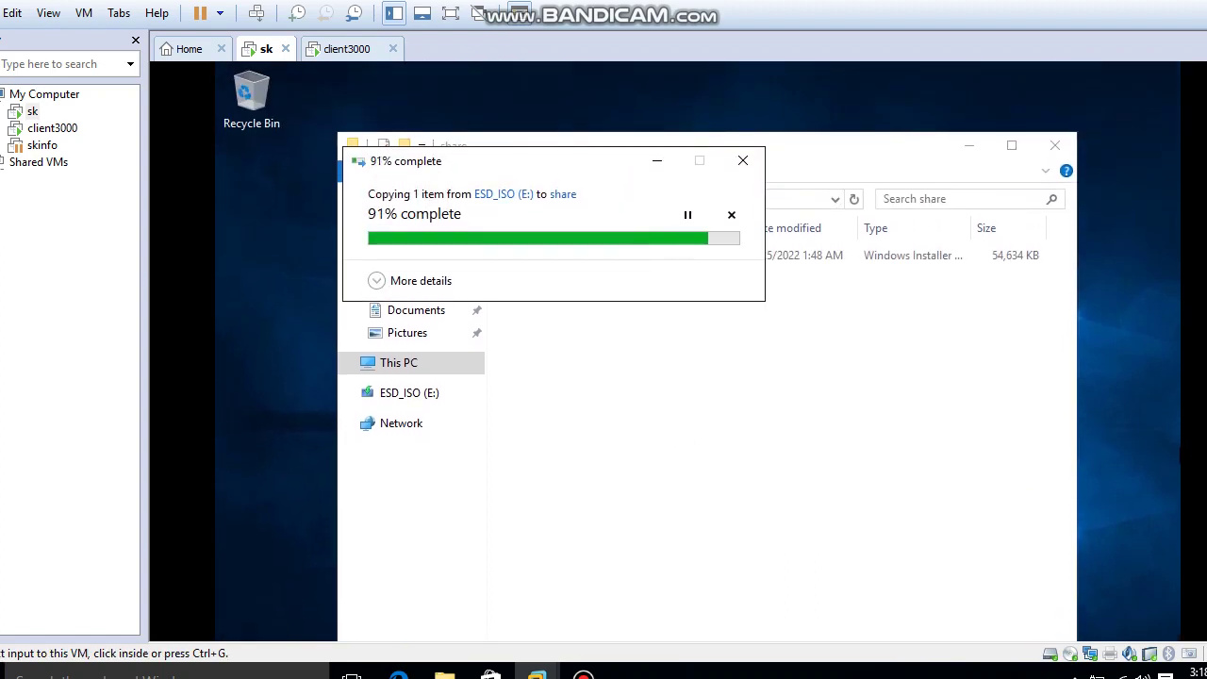
# Check the copied VLC installer's properties, then close File Explorer.
pyautogui.click(1019, 323)
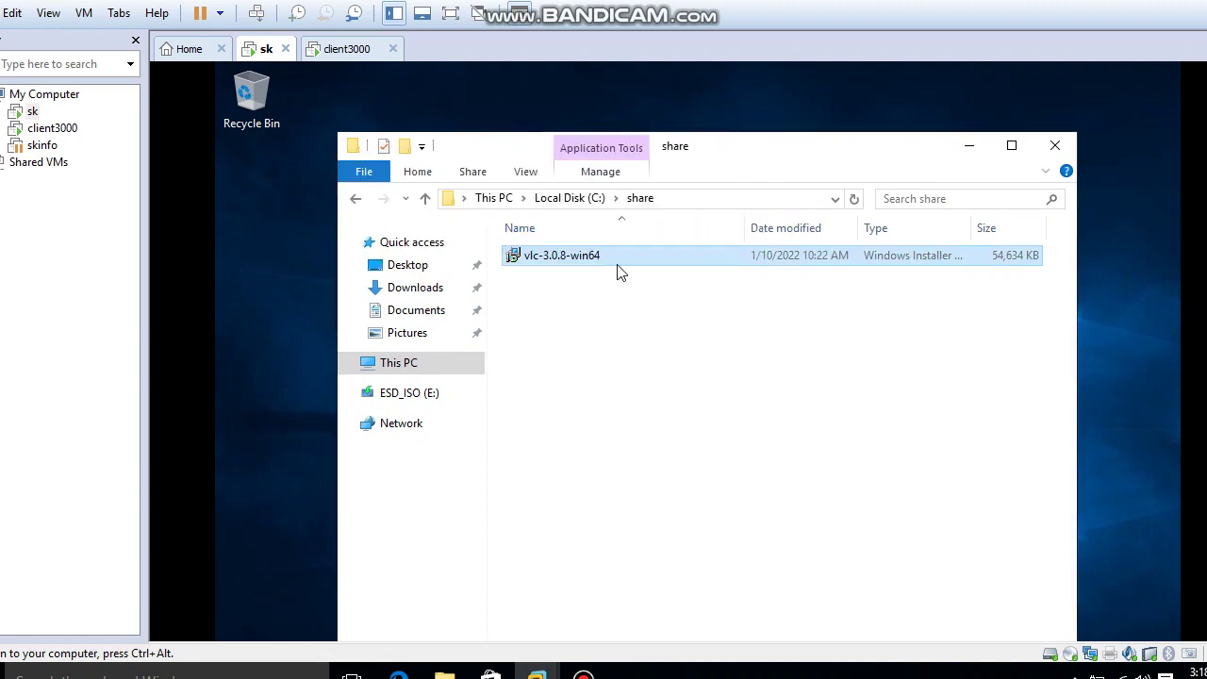
pyautogui.rightClick(619, 269)
pyautogui.click(672, 599)
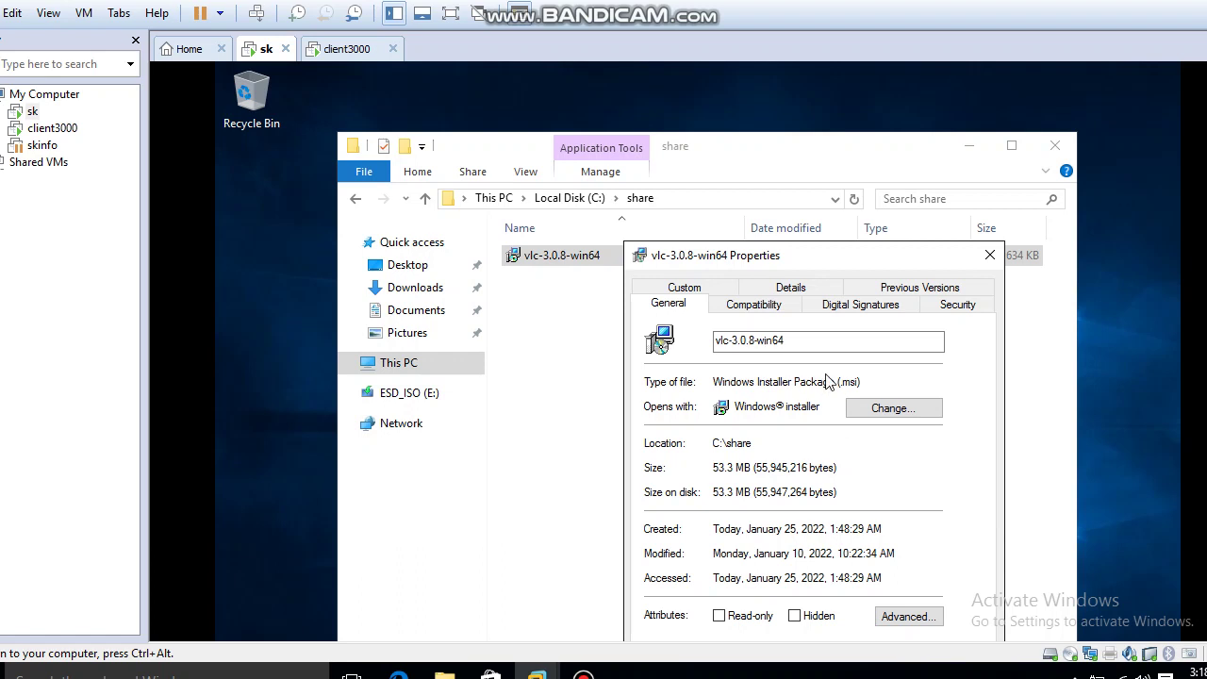
pyautogui.click(991, 256)
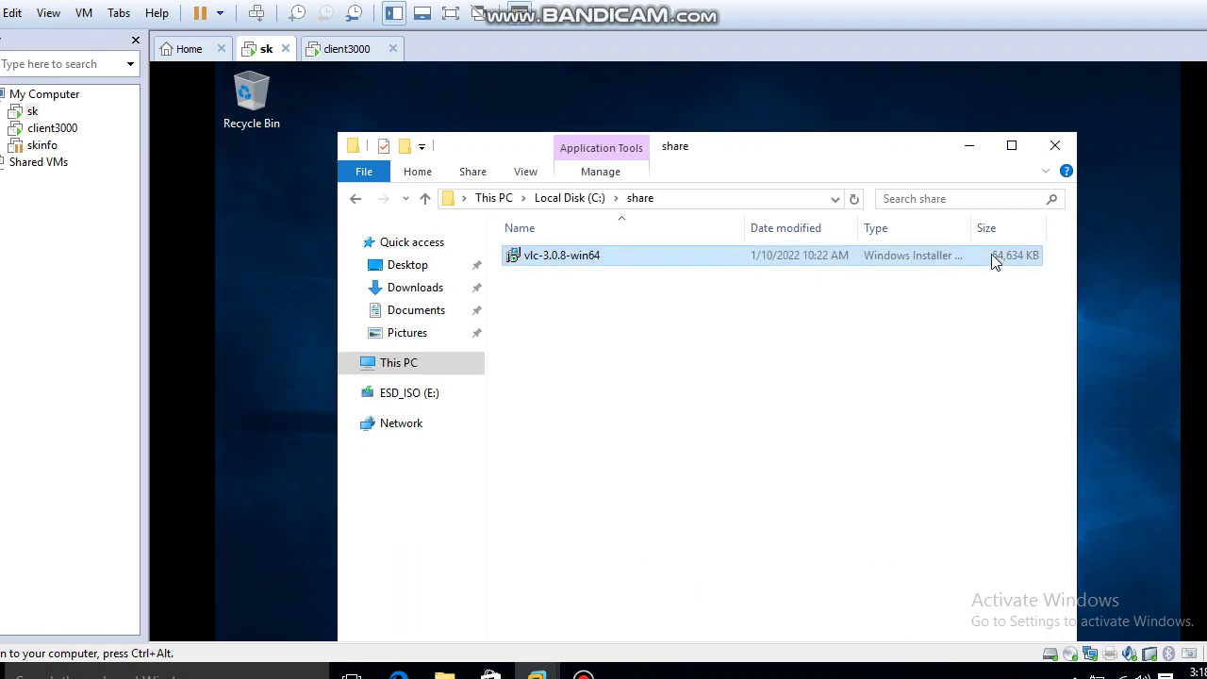
pyautogui.click(1056, 146)
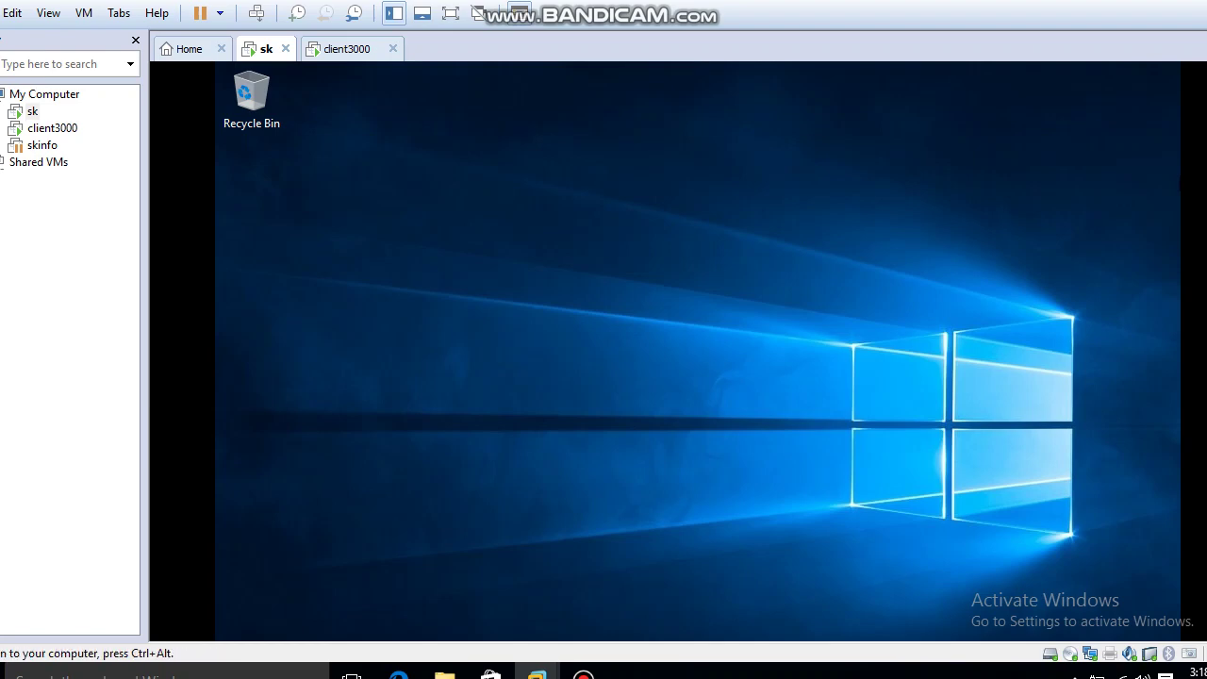
# Launch Active Directory Users and Computers from Server Manager's Tools menu.
pyautogui.press('super')
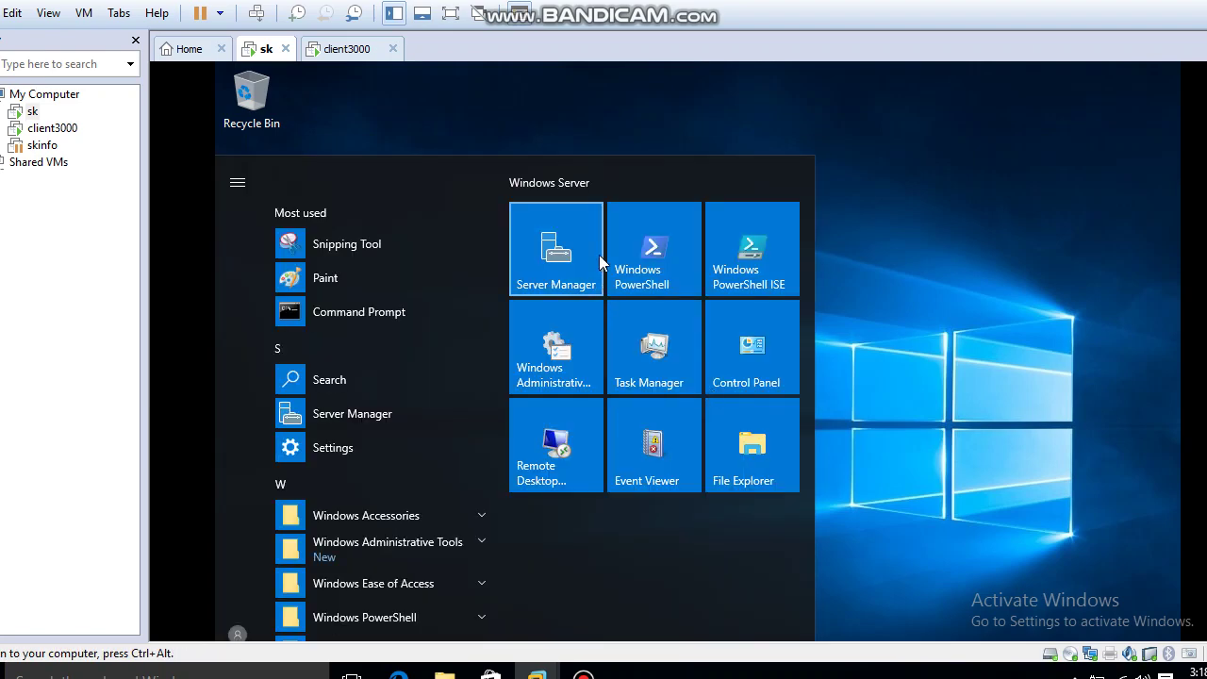
pyautogui.click(599, 254)
pyautogui.click(1042, 112)
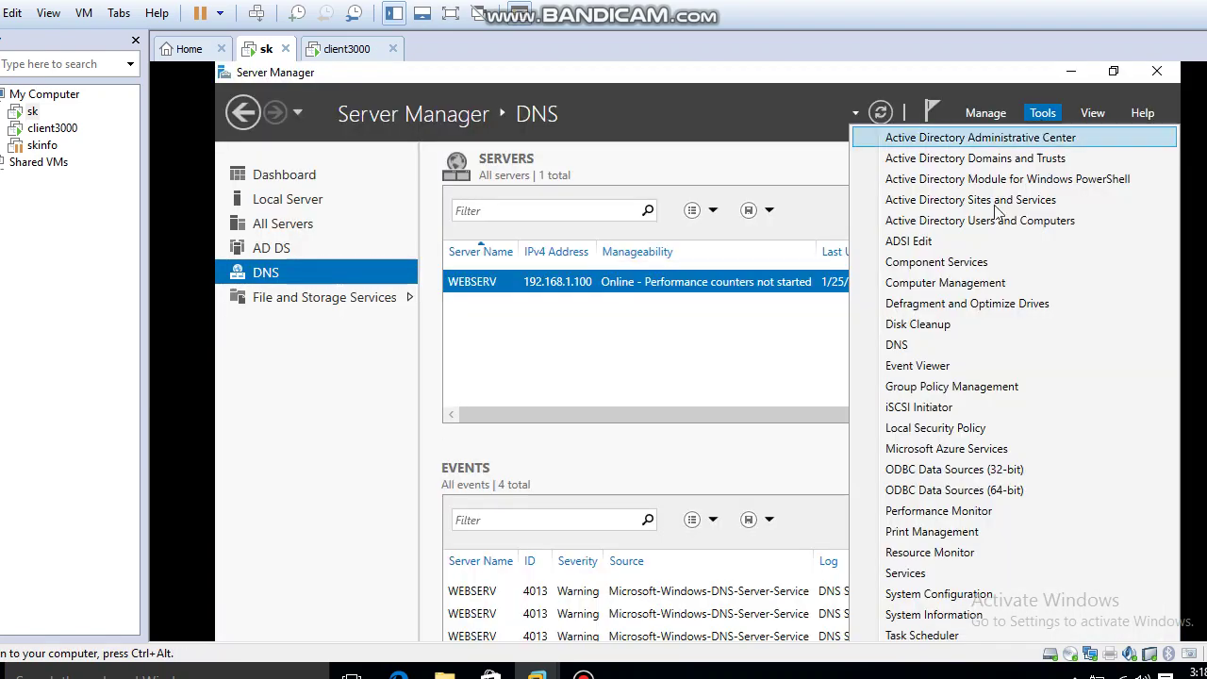
pyautogui.click(993, 392)
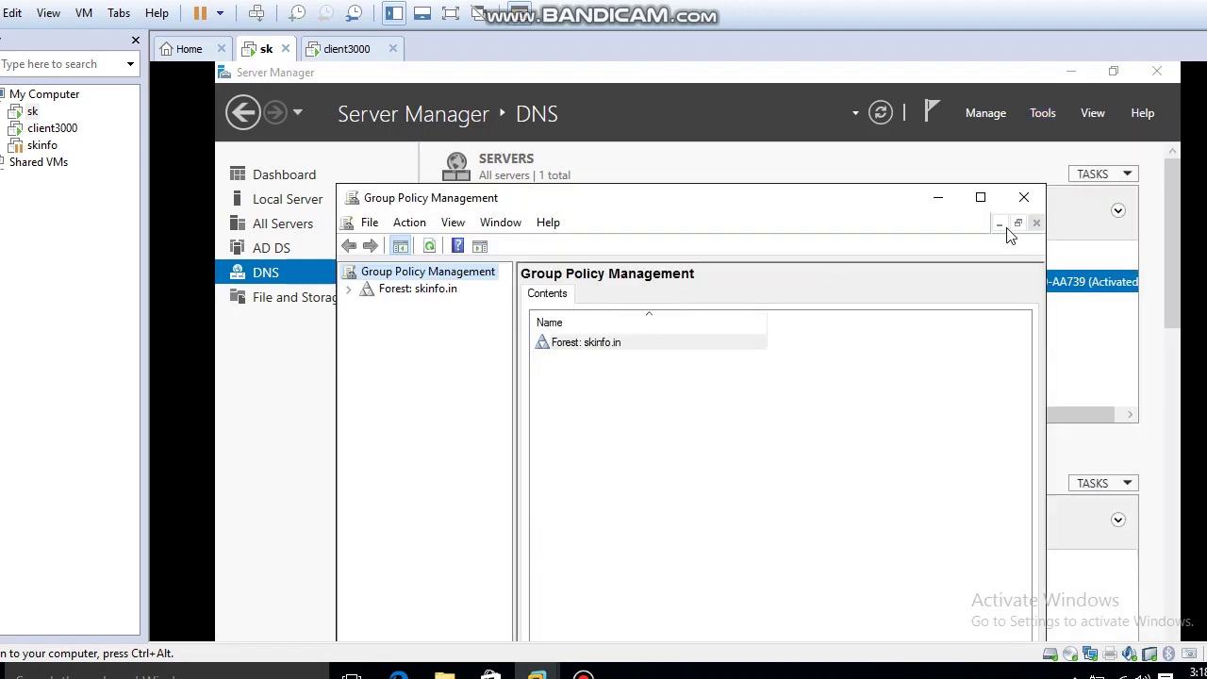
pyautogui.click(1016, 194)
pyautogui.click(1039, 115)
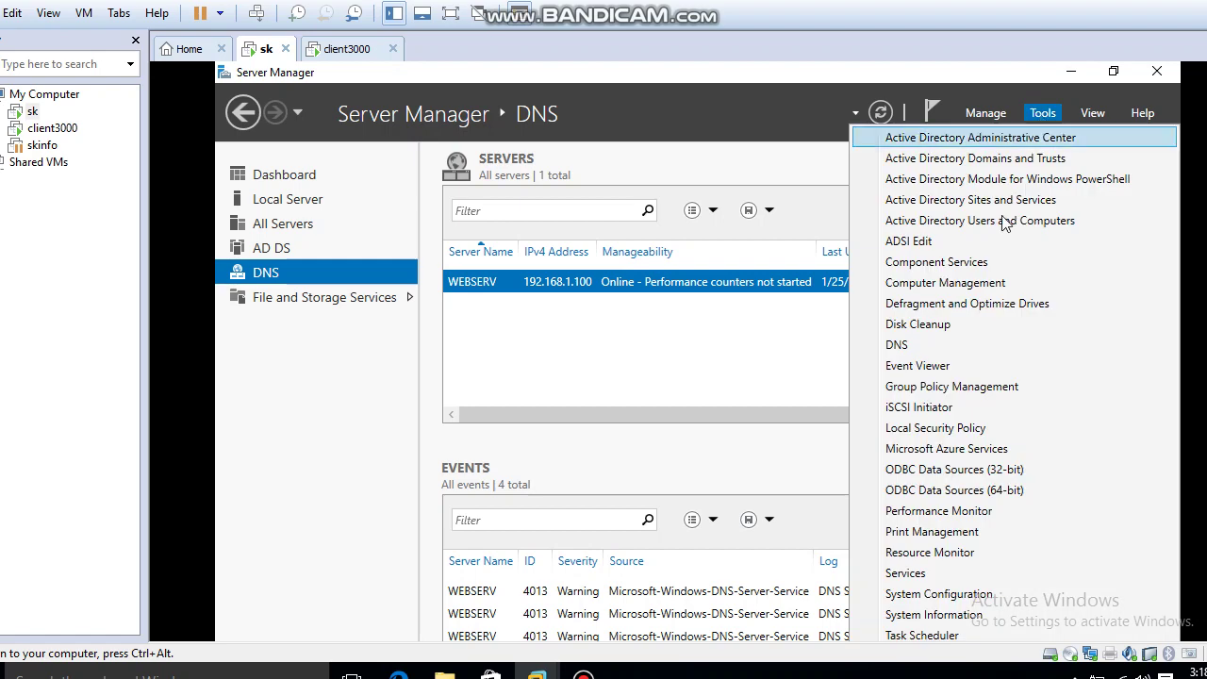
pyautogui.click(1019, 221)
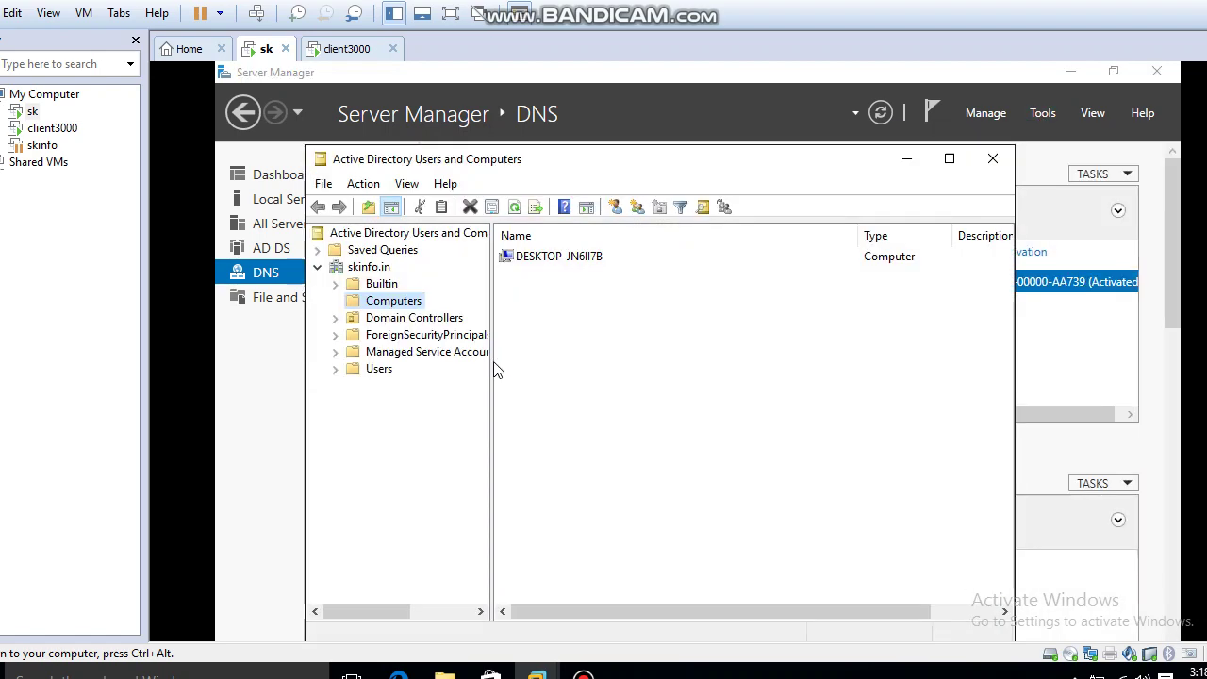
# Create a new group named desktopusers directly under skinfo.in.
pyautogui.rightClick(374, 272)
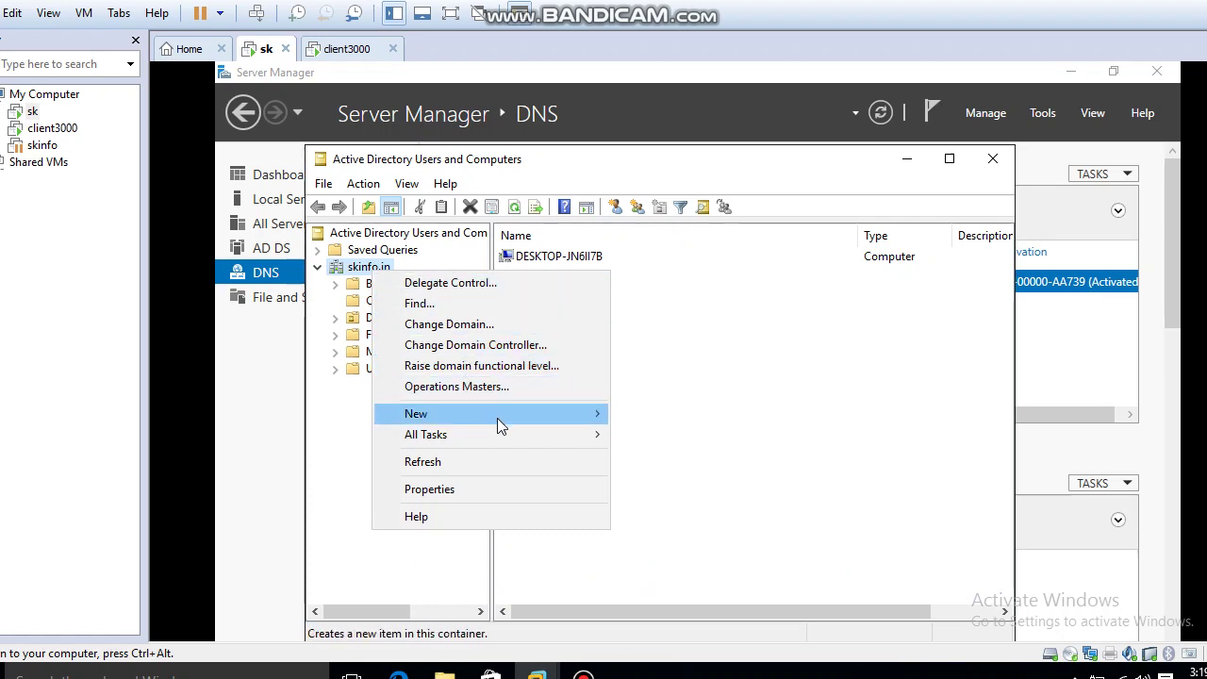
pyautogui.moveTo(500, 415)
pyautogui.click(666, 451)
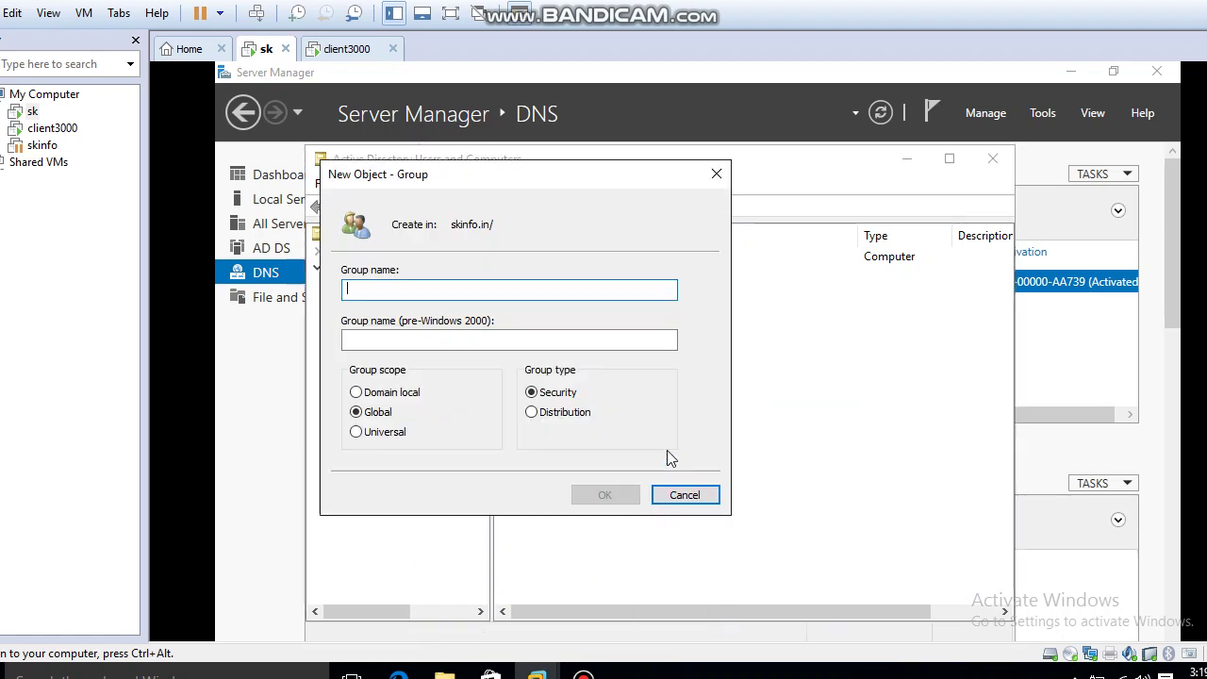
pyautogui.write('desk')
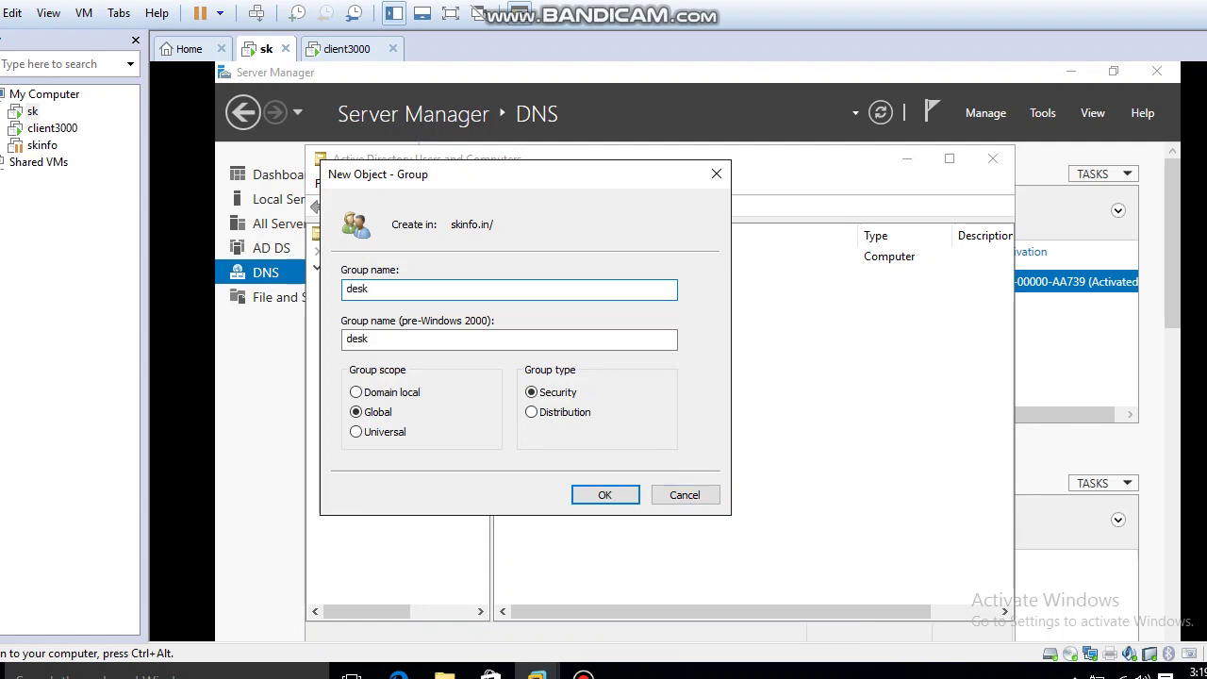
pyautogui.write('topusers')
pyautogui.click(605, 495)
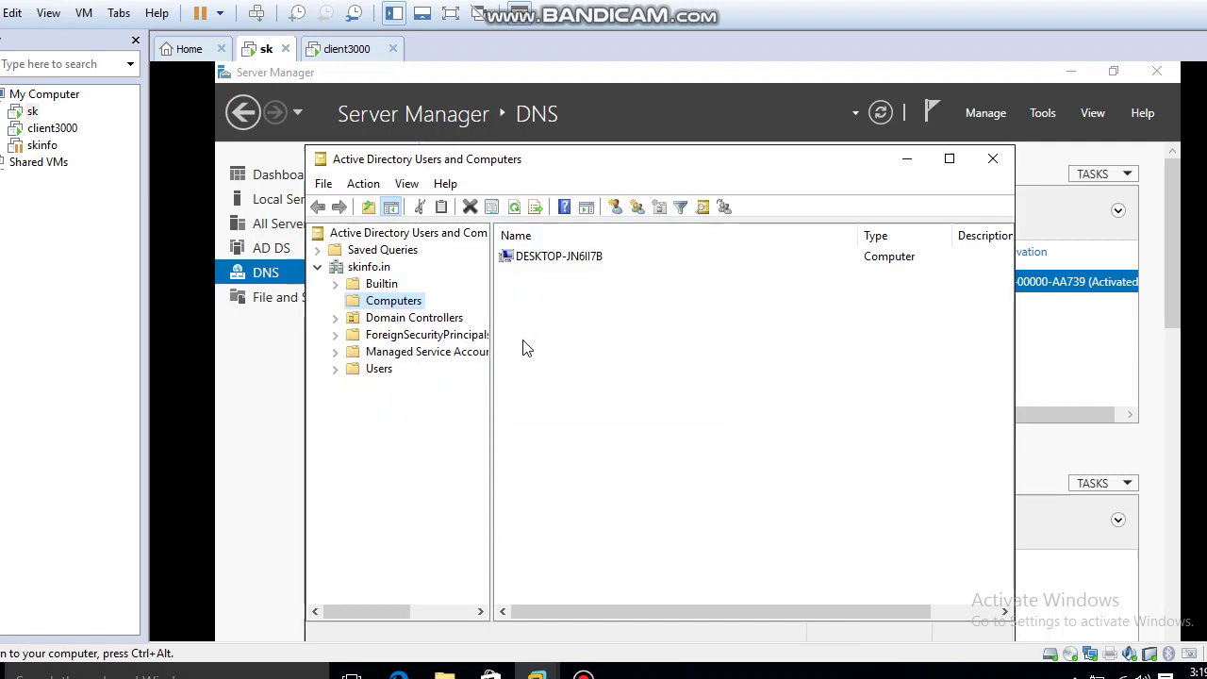
# Add the user account in the Users container to the desktopusers group.
pyautogui.click(379, 370)
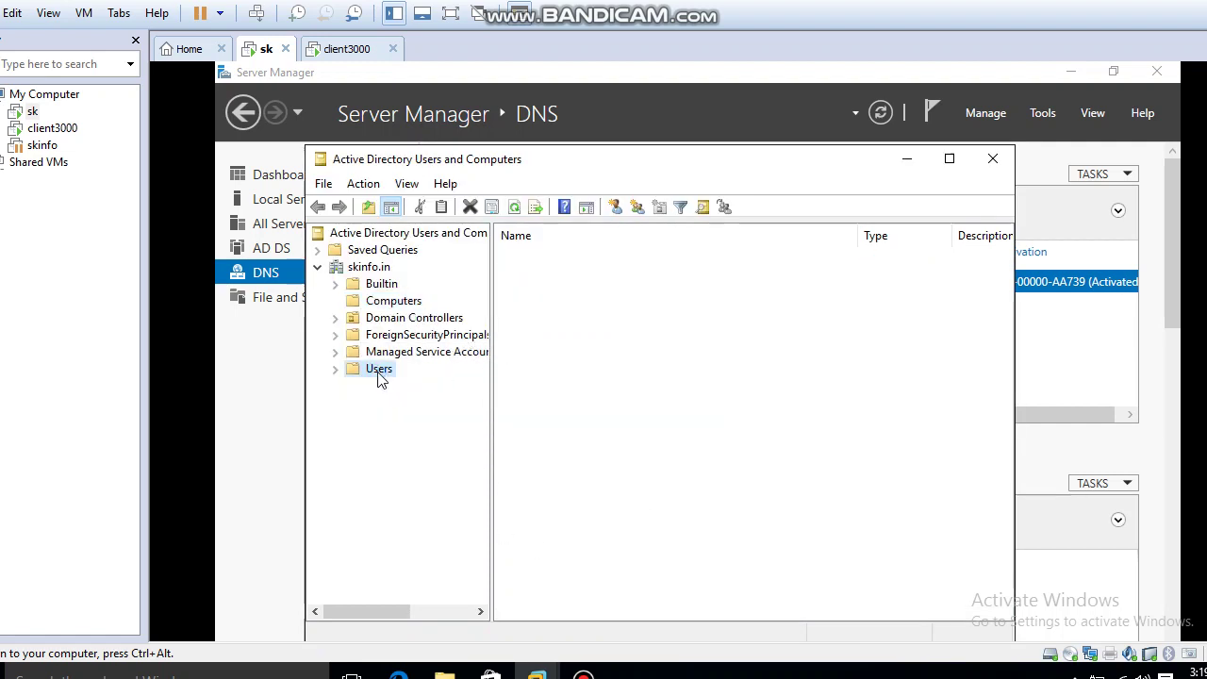
pyautogui.click(569, 510)
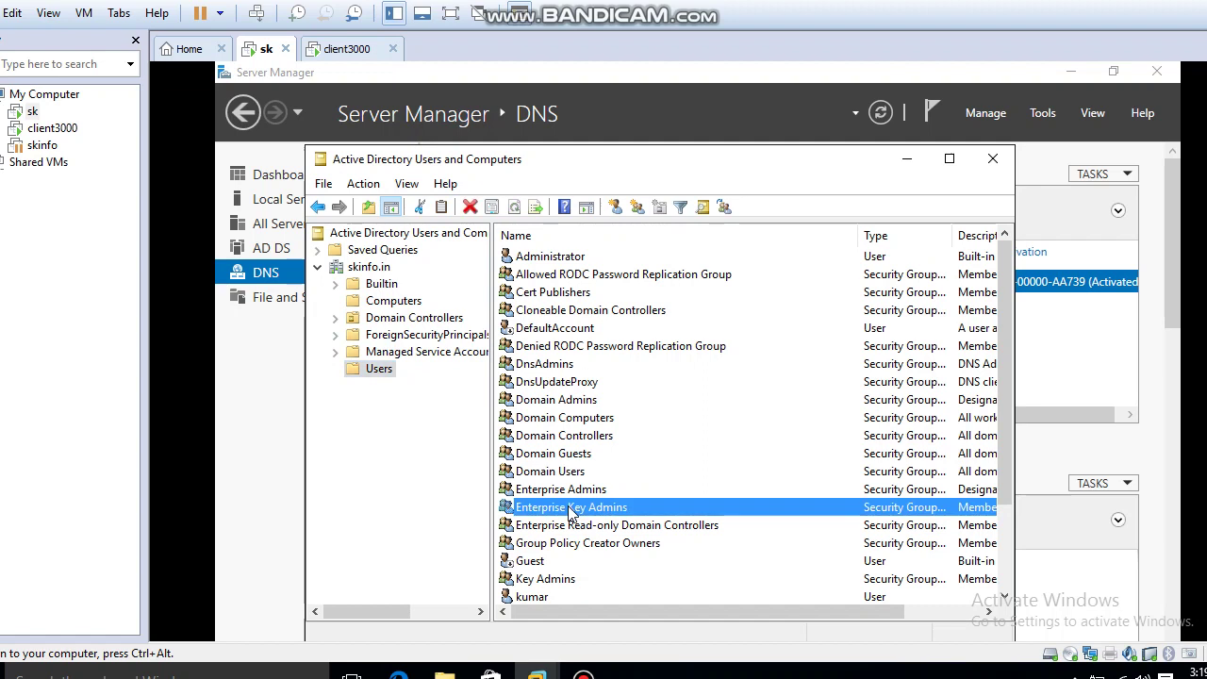
pyautogui.press('k')
pyautogui.click(530, 600)
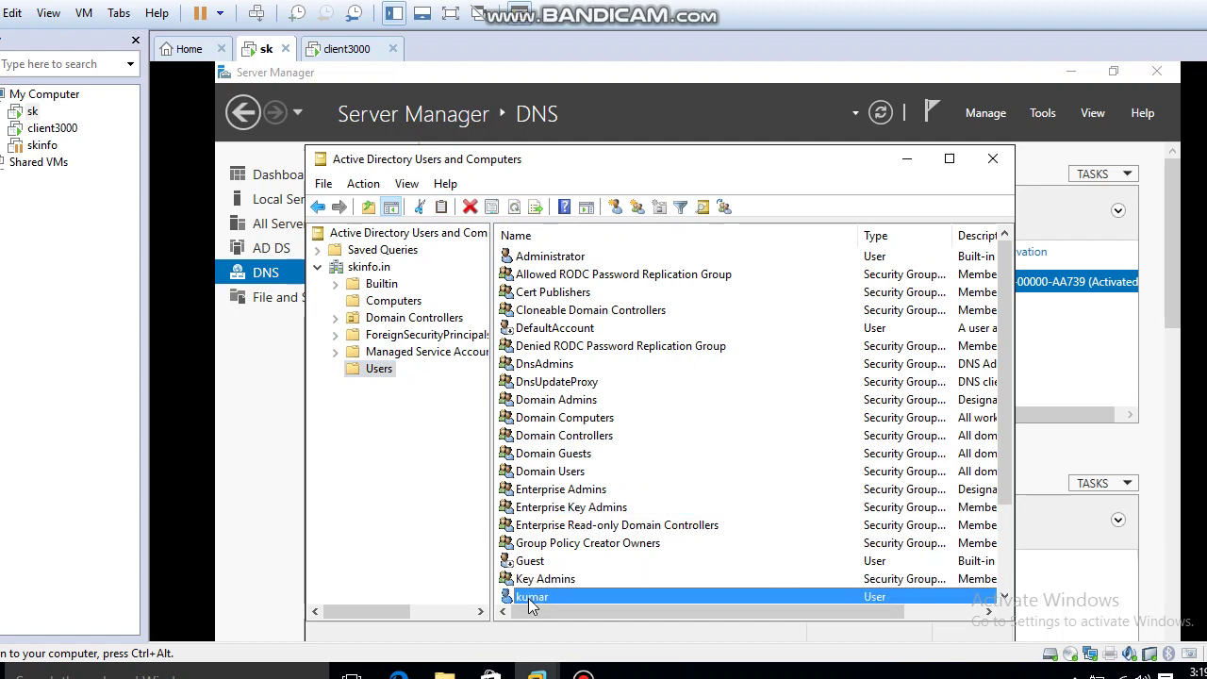
pyautogui.rightClick(531, 600)
pyautogui.click(613, 331)
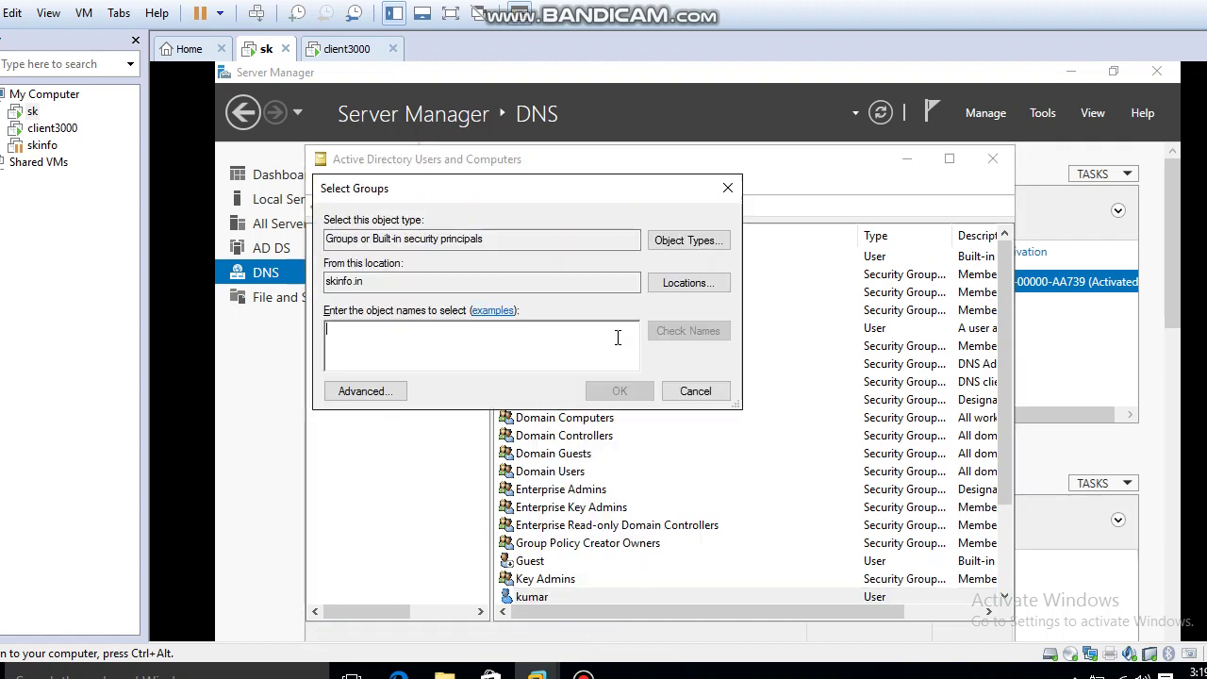
pyautogui.write('des')
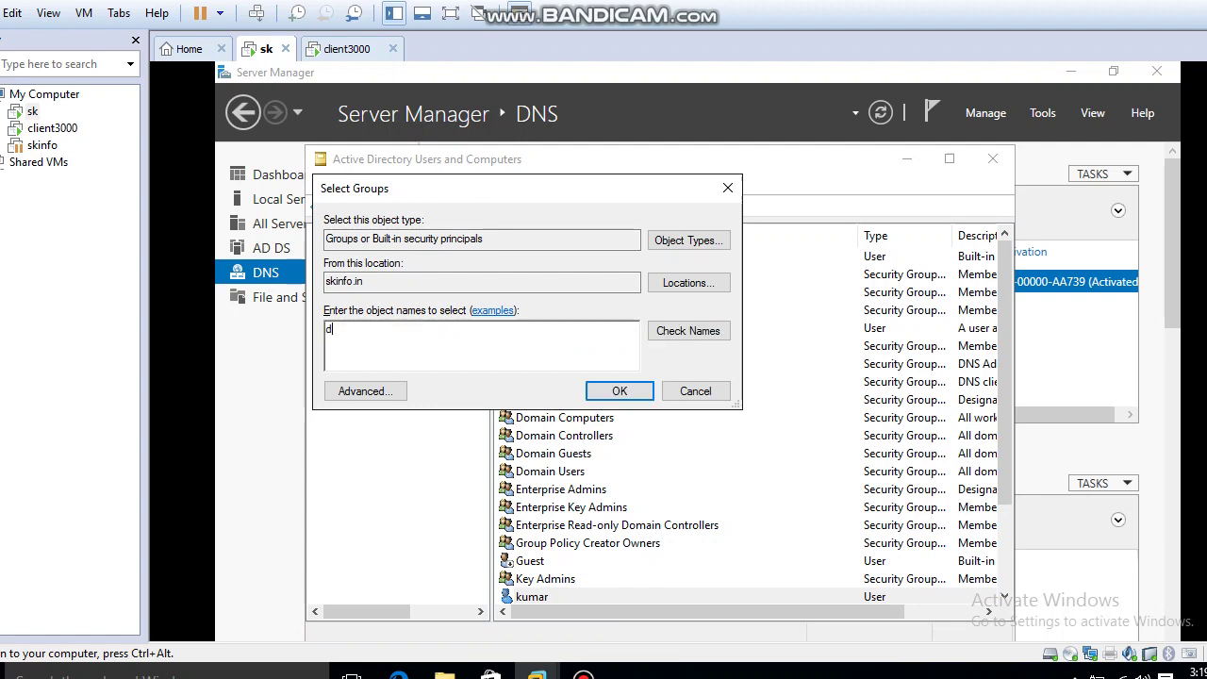
pyautogui.click(687, 330)
pyautogui.click(620, 390)
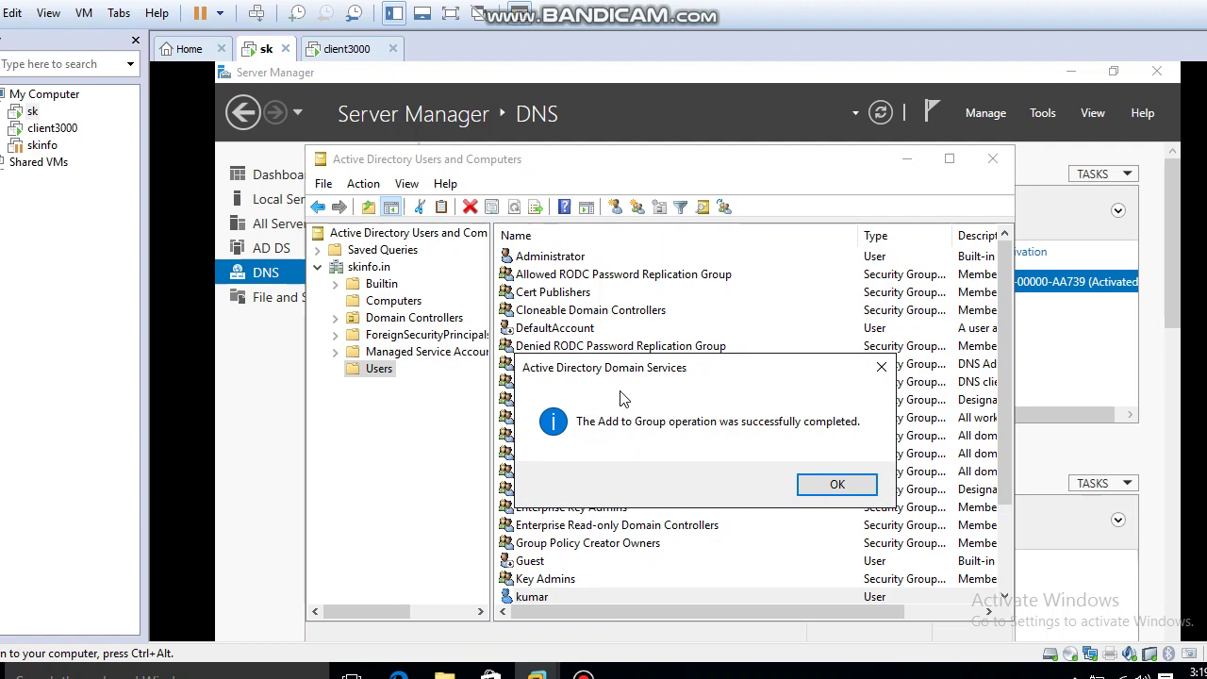
pyautogui.click(835, 484)
# Verify the user appears on the desktopusers group's Members list.
pyautogui.click(370, 267)
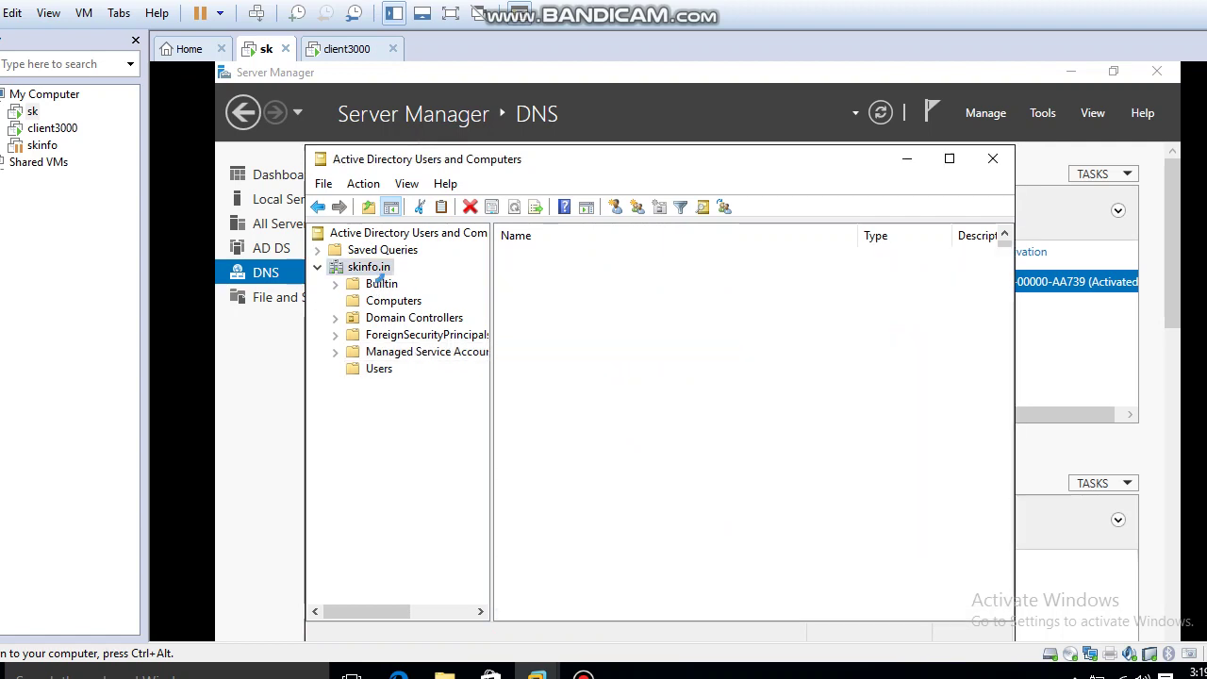
pyautogui.doubleClick(570, 295)
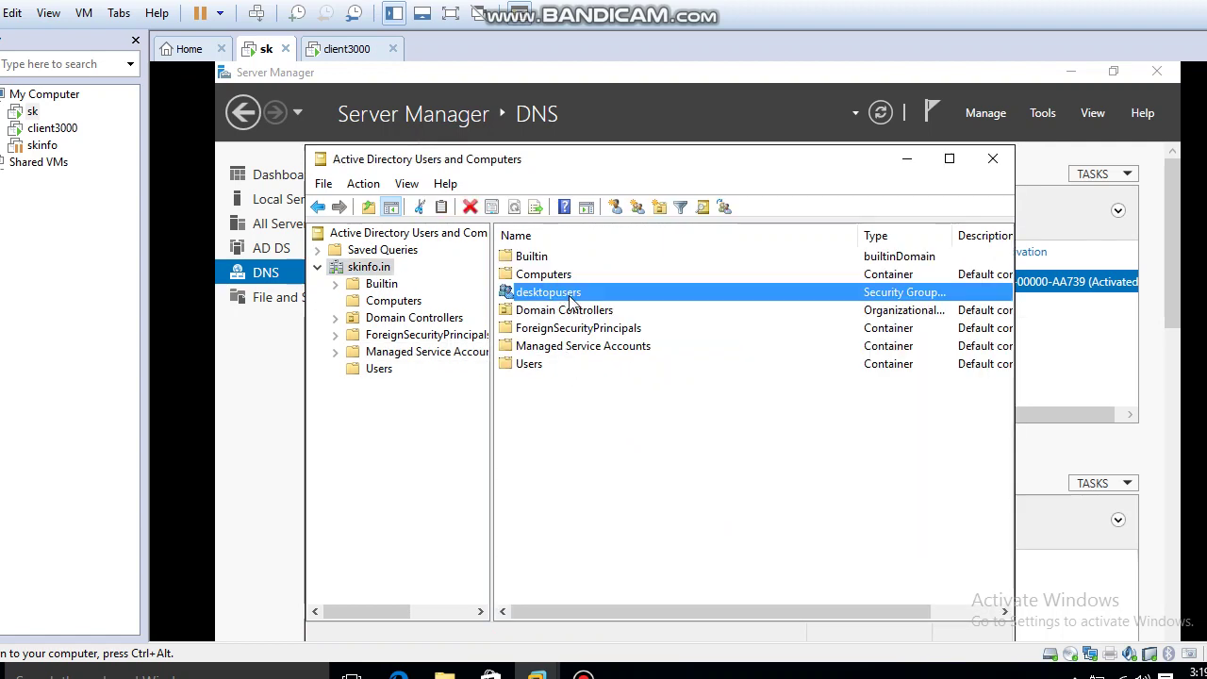
pyautogui.click(552, 226)
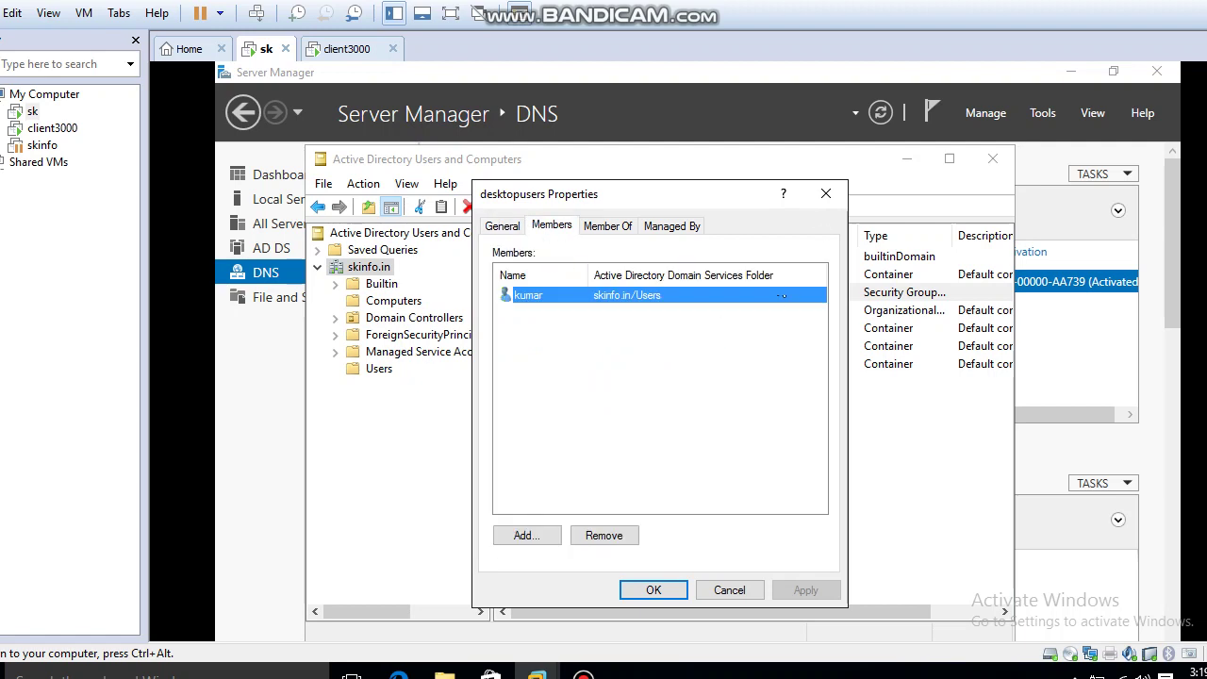
pyautogui.click(827, 195)
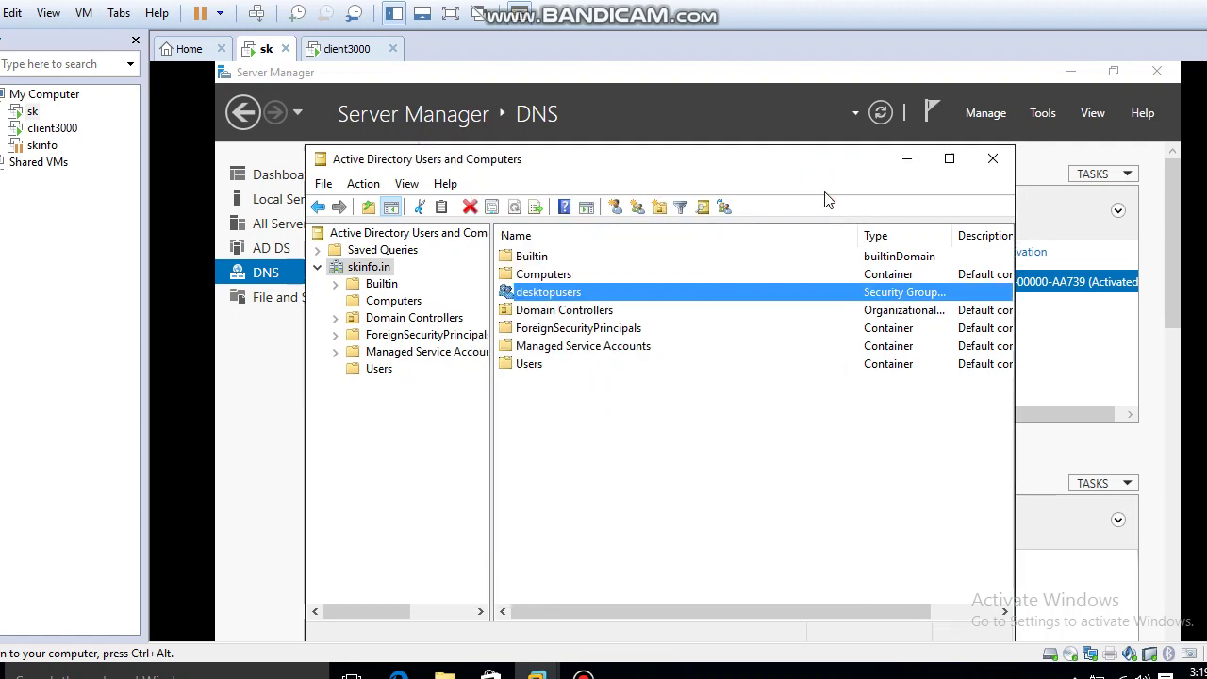
# Close AD Users and Computers, open Group Policy Management, and expand down to skinfo.in.
pyautogui.click(994, 159)
pyautogui.click(1043, 113)
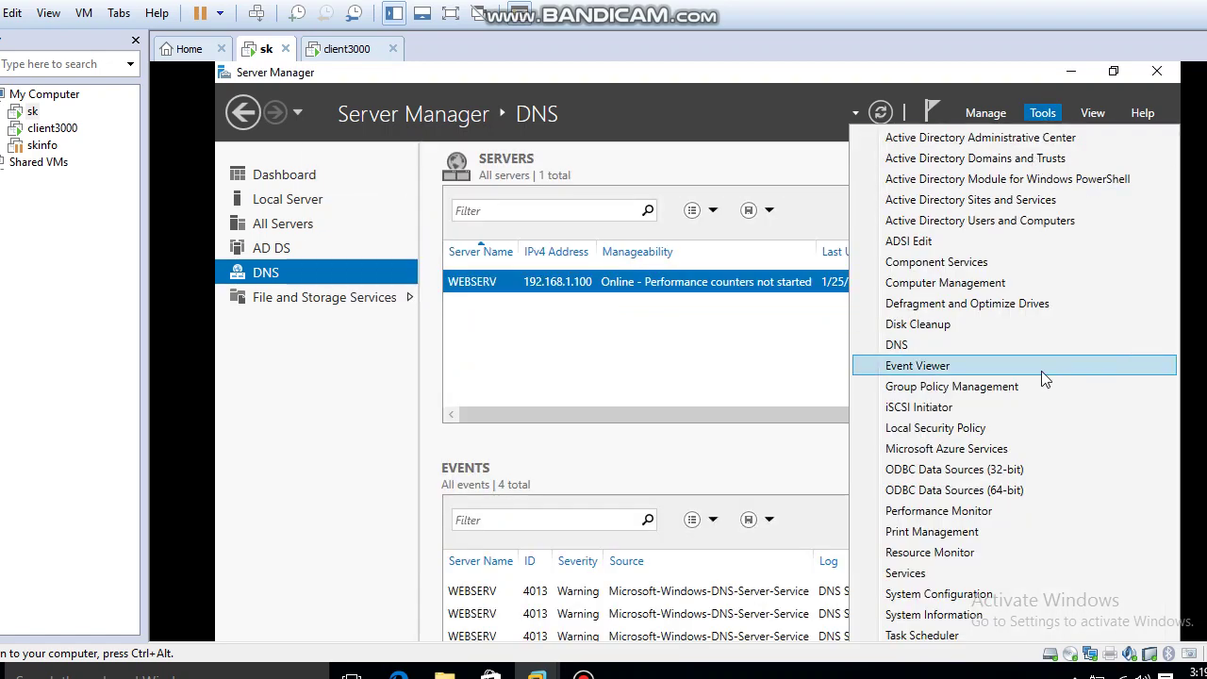
pyautogui.click(1038, 386)
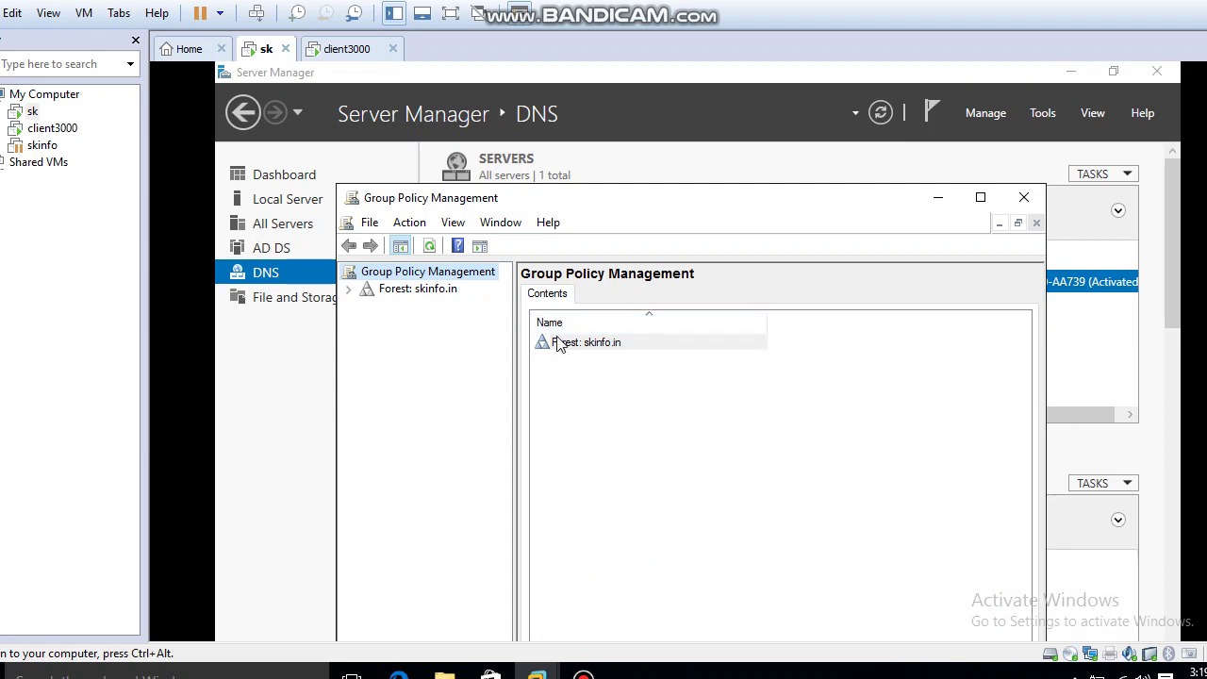
pyautogui.click(349, 289)
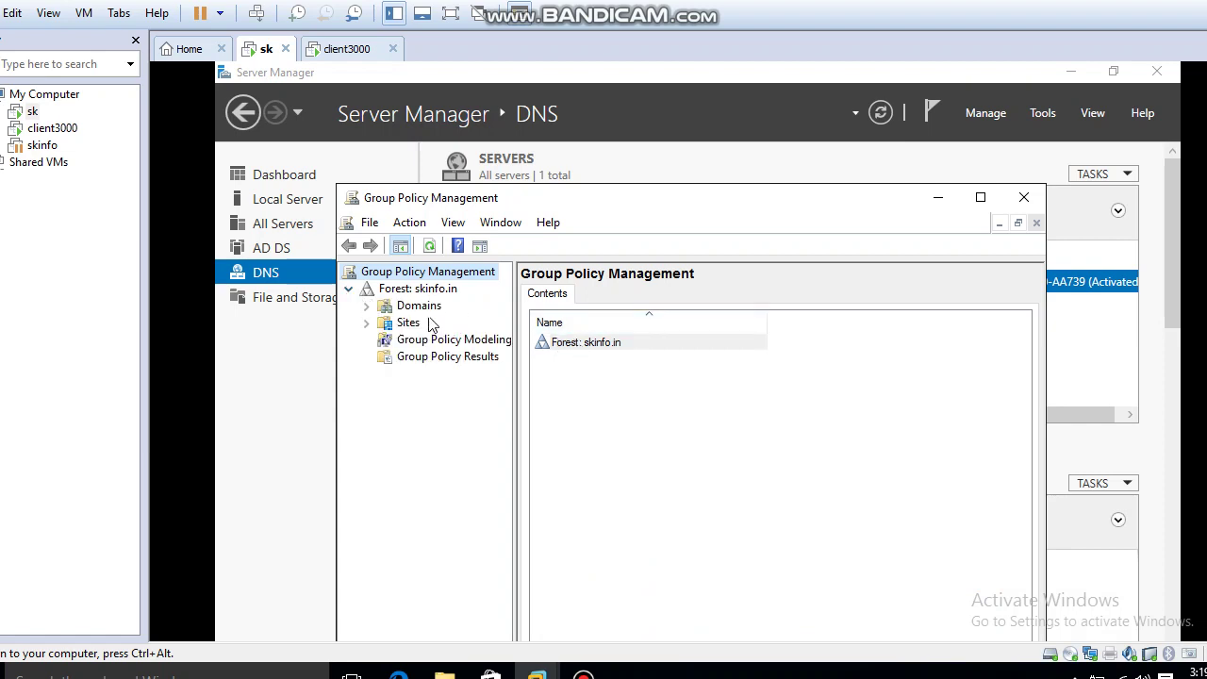
pyautogui.click(367, 307)
pyautogui.click(426, 322)
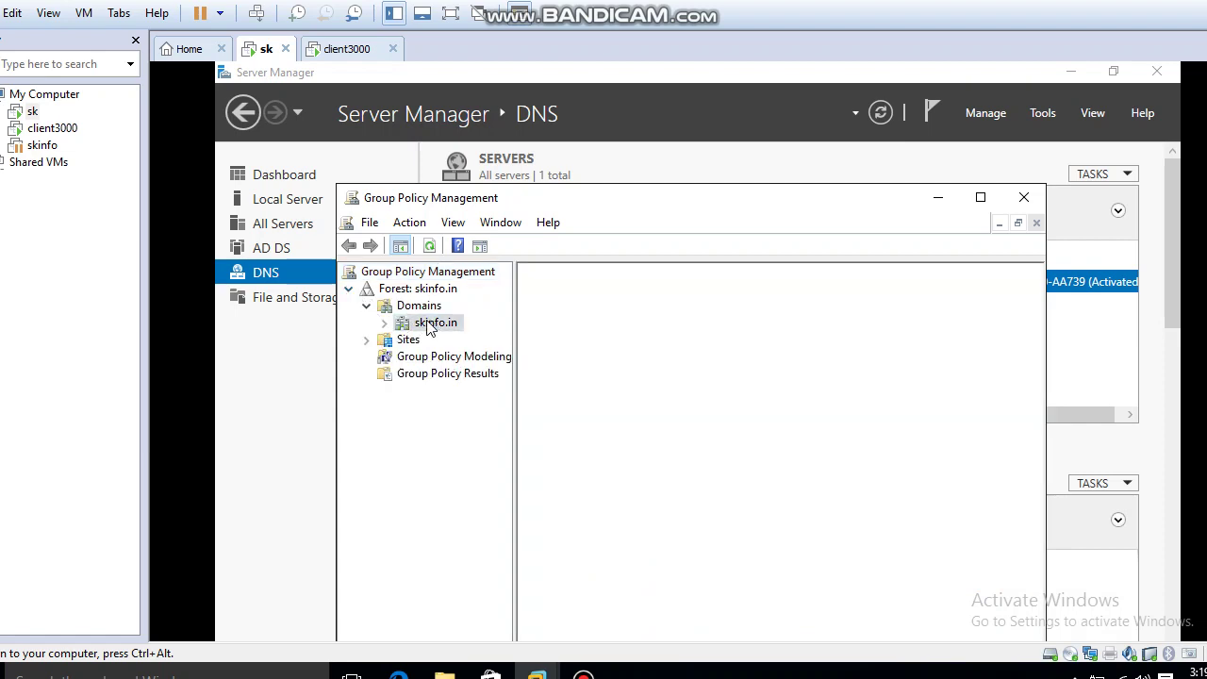
pyautogui.click(383, 325)
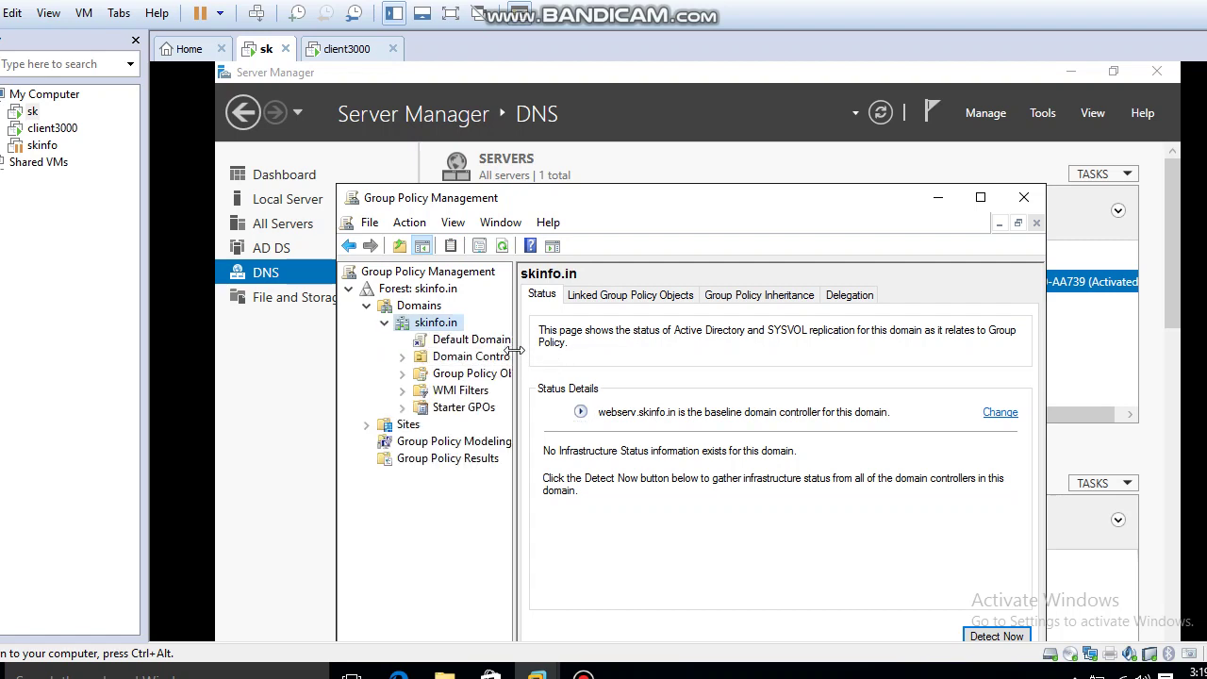
pyautogui.moveTo(515, 347); pyautogui.dragTo(591, 363)
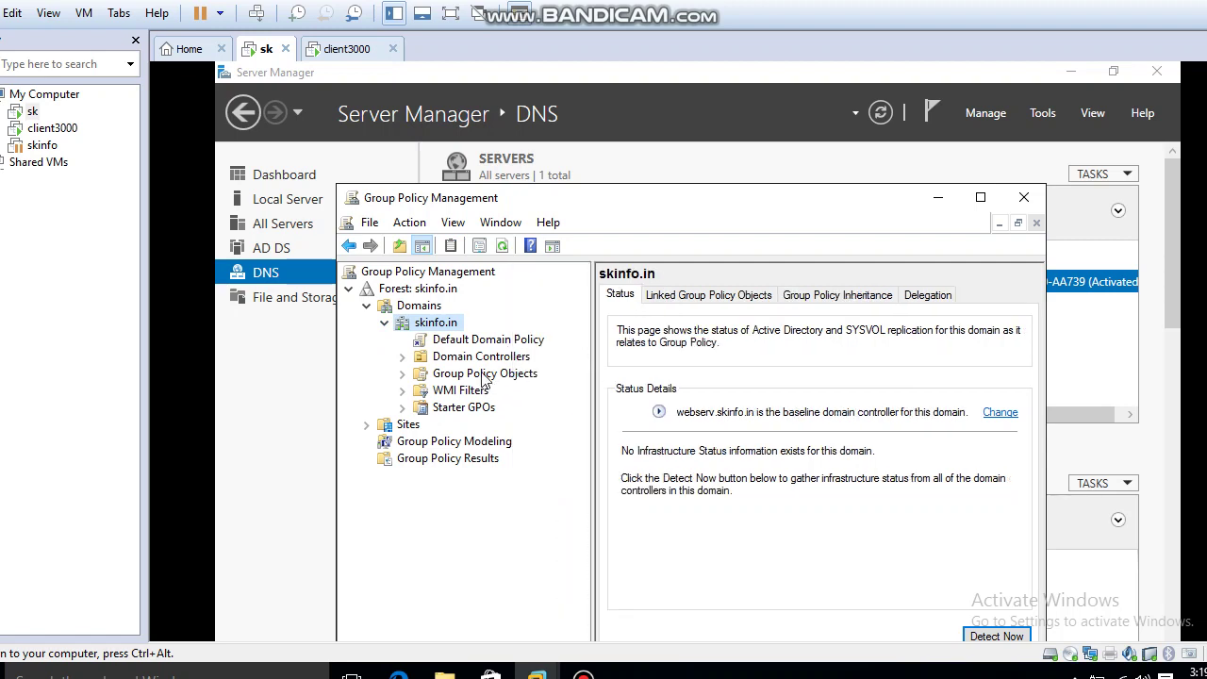
# Create the softgp GPO linked to skinfo.in and open it for editing.
pyautogui.rightClick(434, 330)
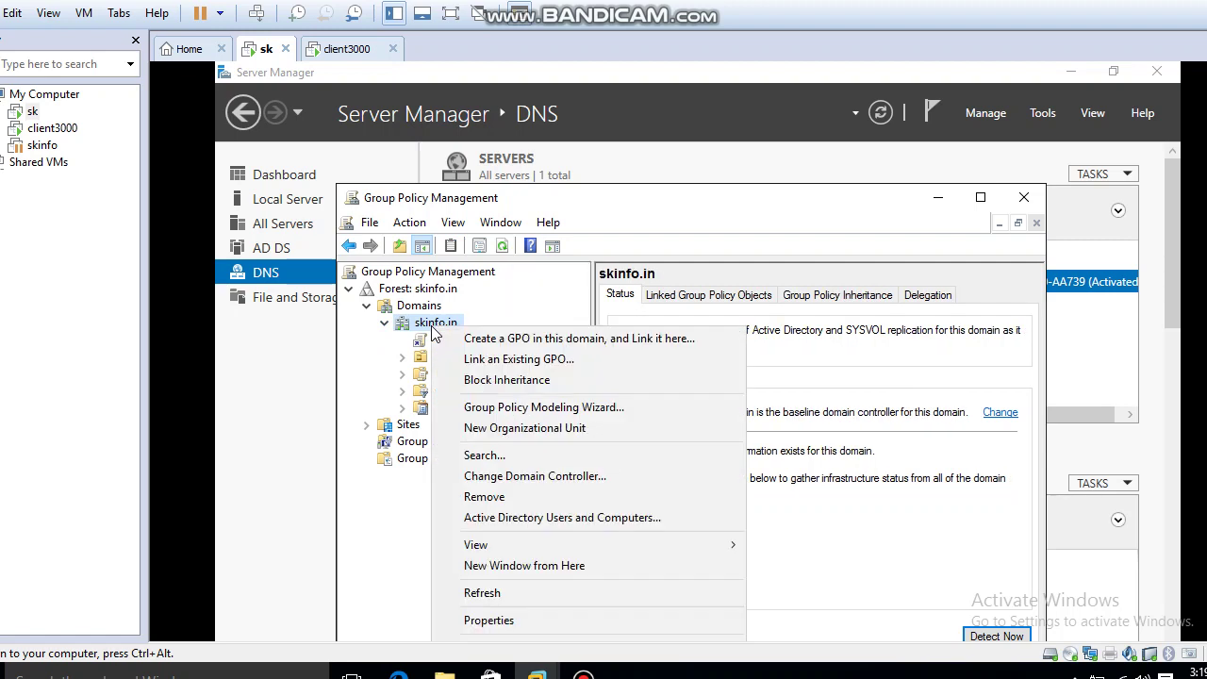
pyautogui.click(469, 339)
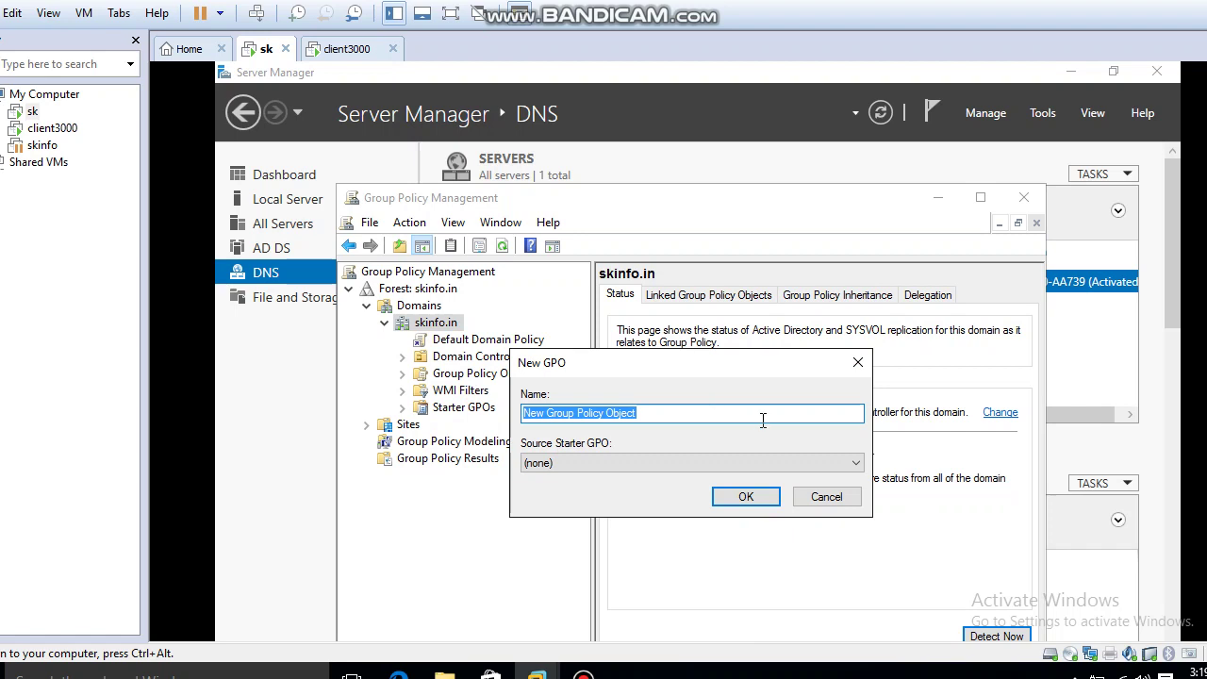
pyautogui.write('sof')
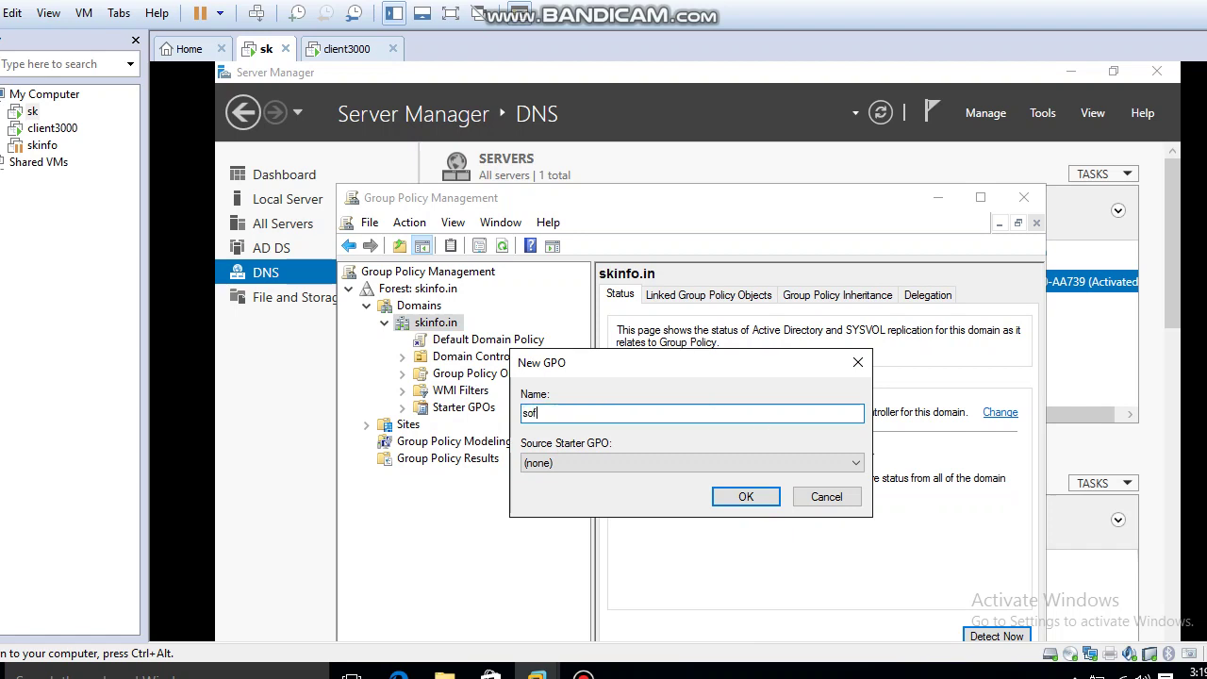
pyautogui.write('tgp')
pyautogui.click(755, 497)
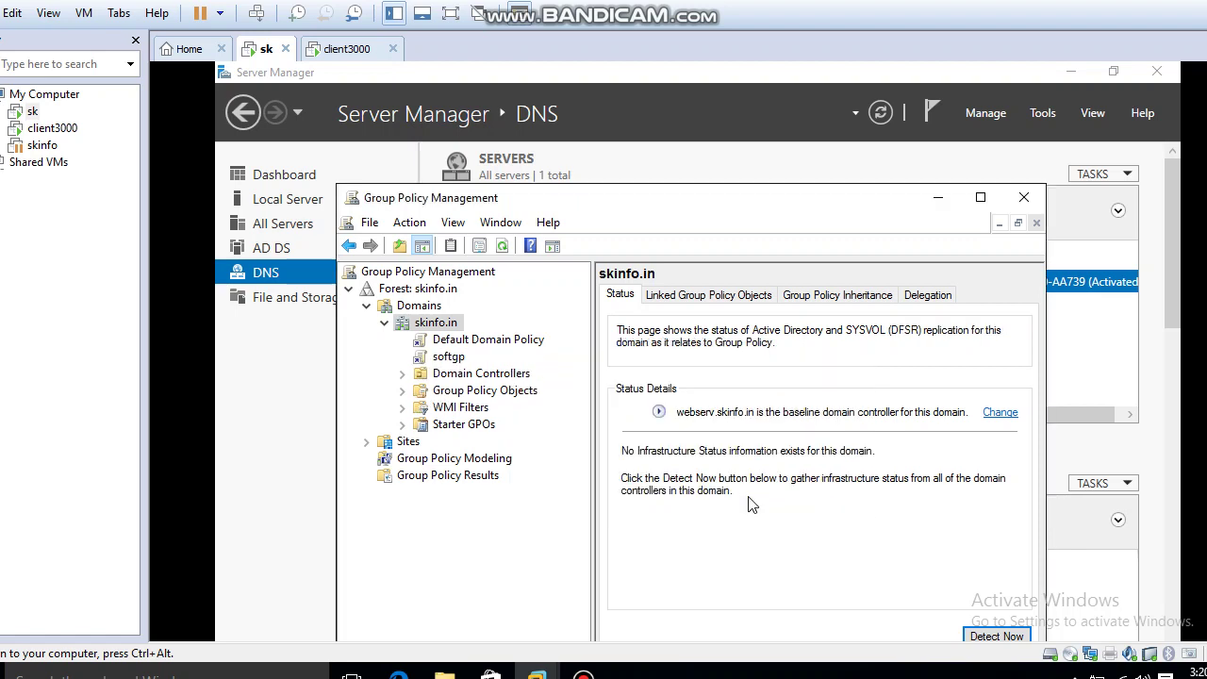
pyautogui.click(451, 358)
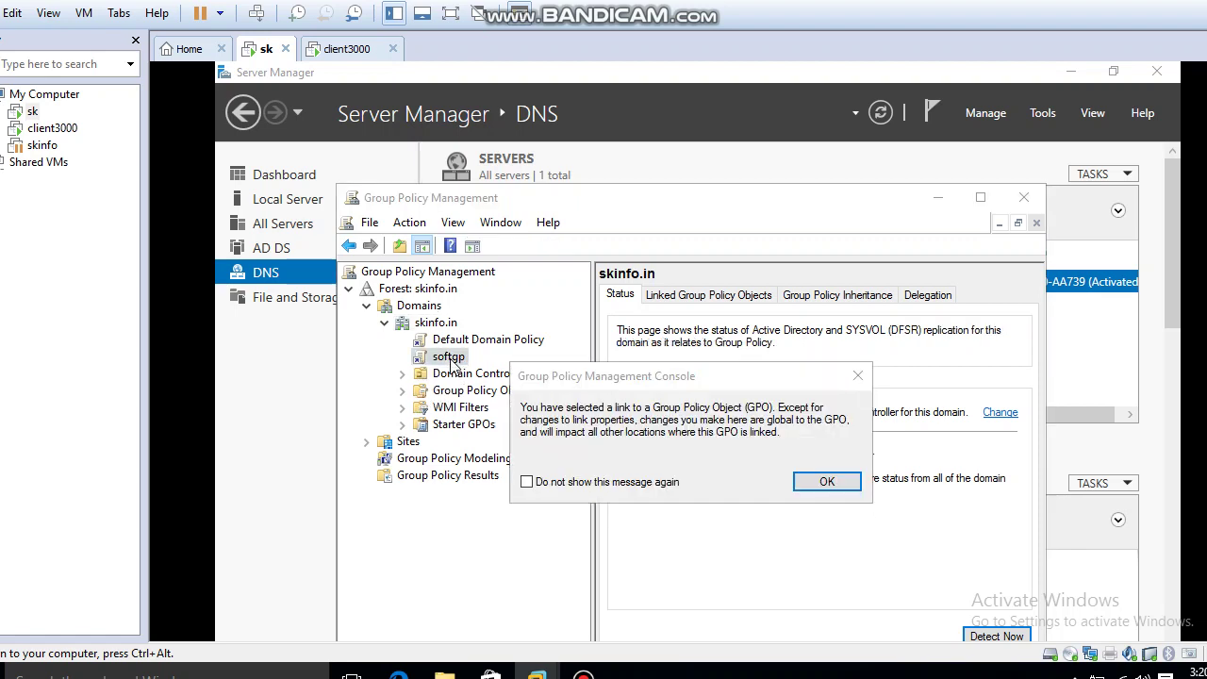
pyautogui.click(657, 489)
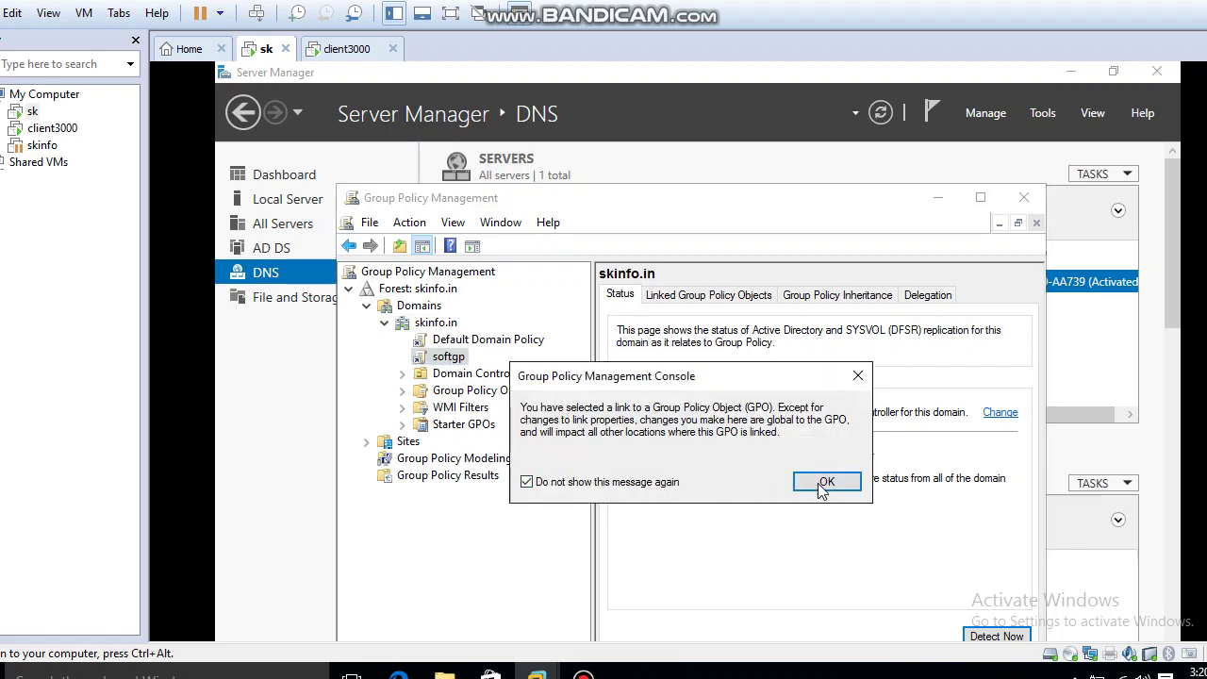
pyautogui.click(824, 489)
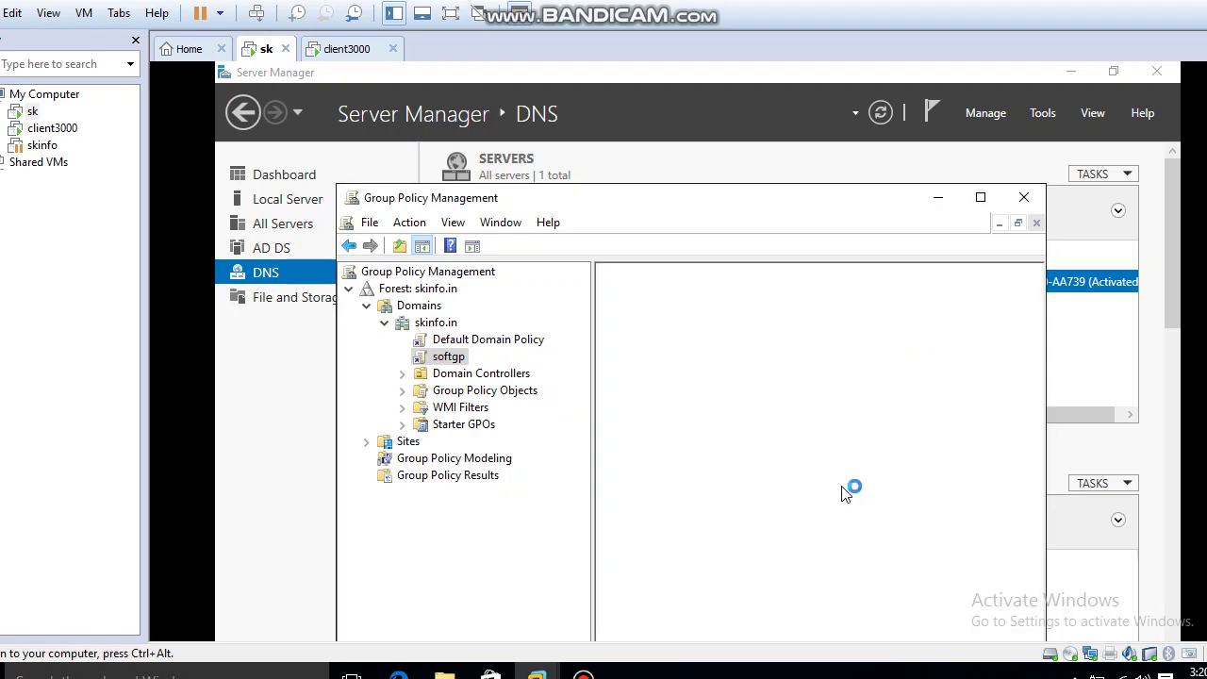
pyautogui.rightClick(452, 362)
pyautogui.click(491, 369)
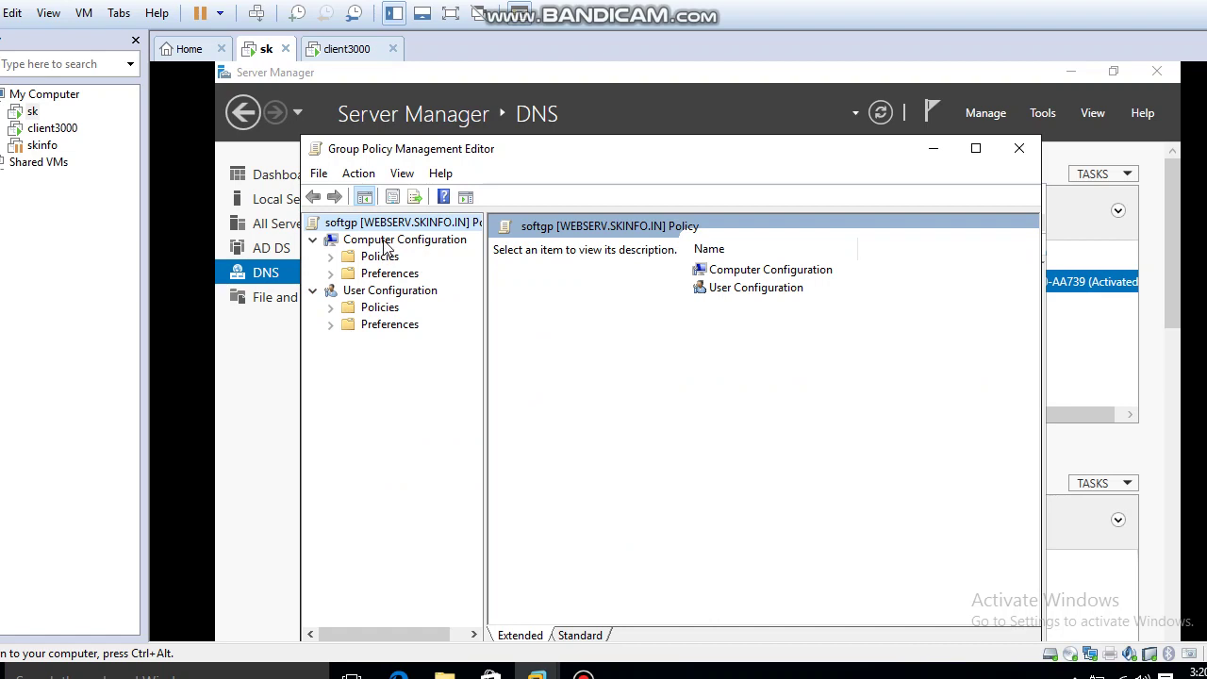
# Navigate to User Configuration > Policies > Software Settings > Software installation in softgp.
pyautogui.click(383, 298)
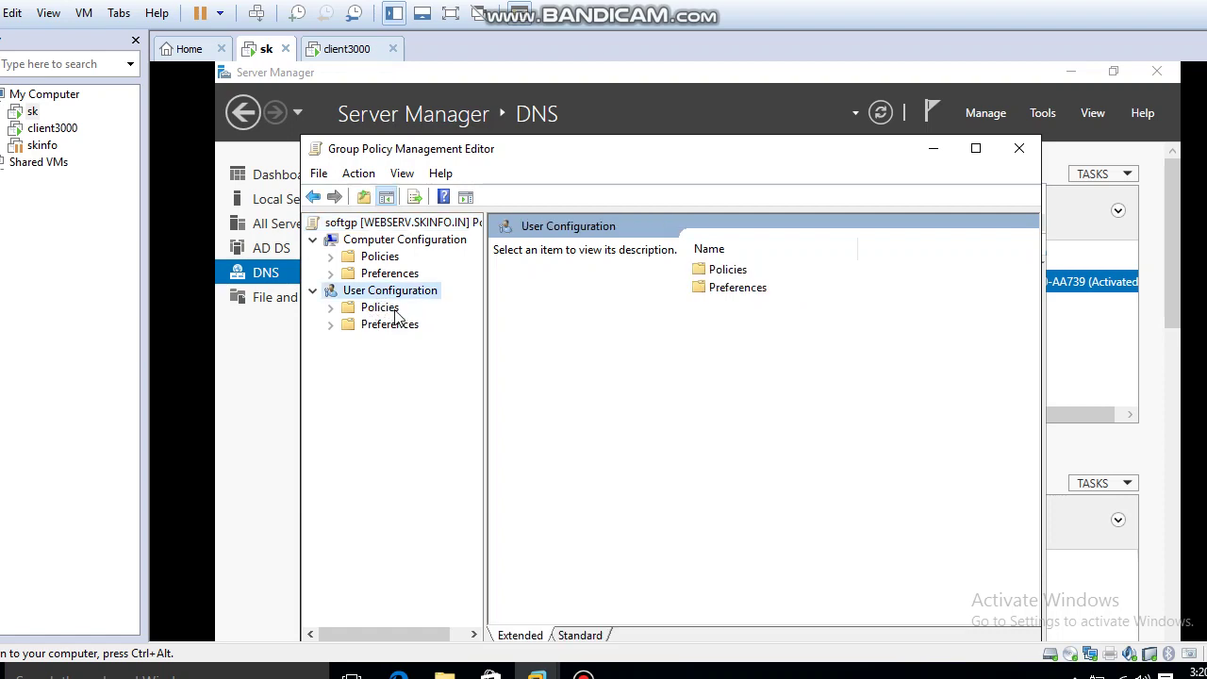
pyautogui.click(395, 311)
pyautogui.click(388, 328)
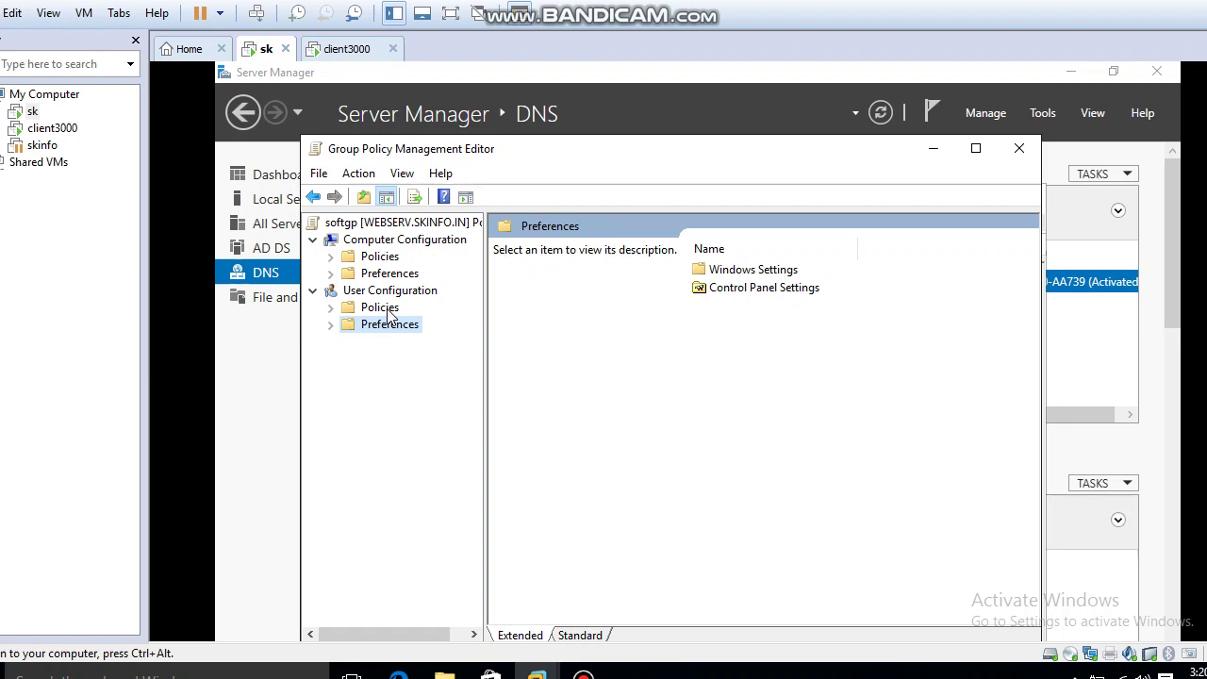
pyautogui.click(331, 308)
pyautogui.click(432, 328)
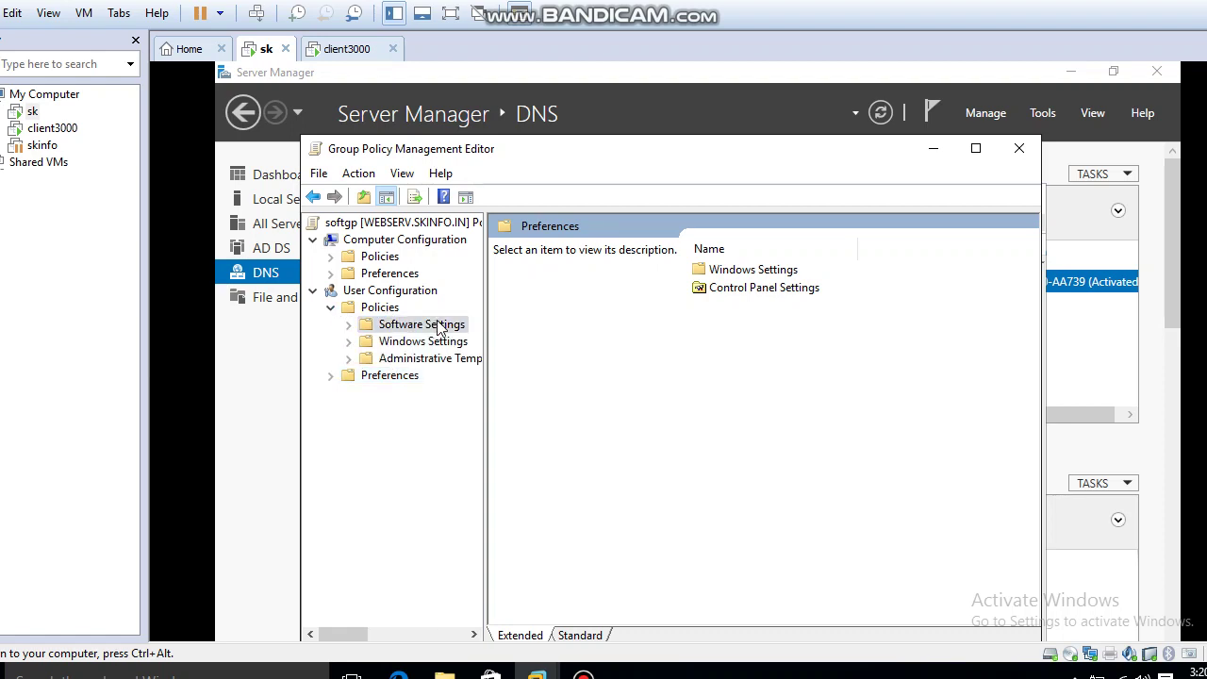
pyautogui.click(431, 342)
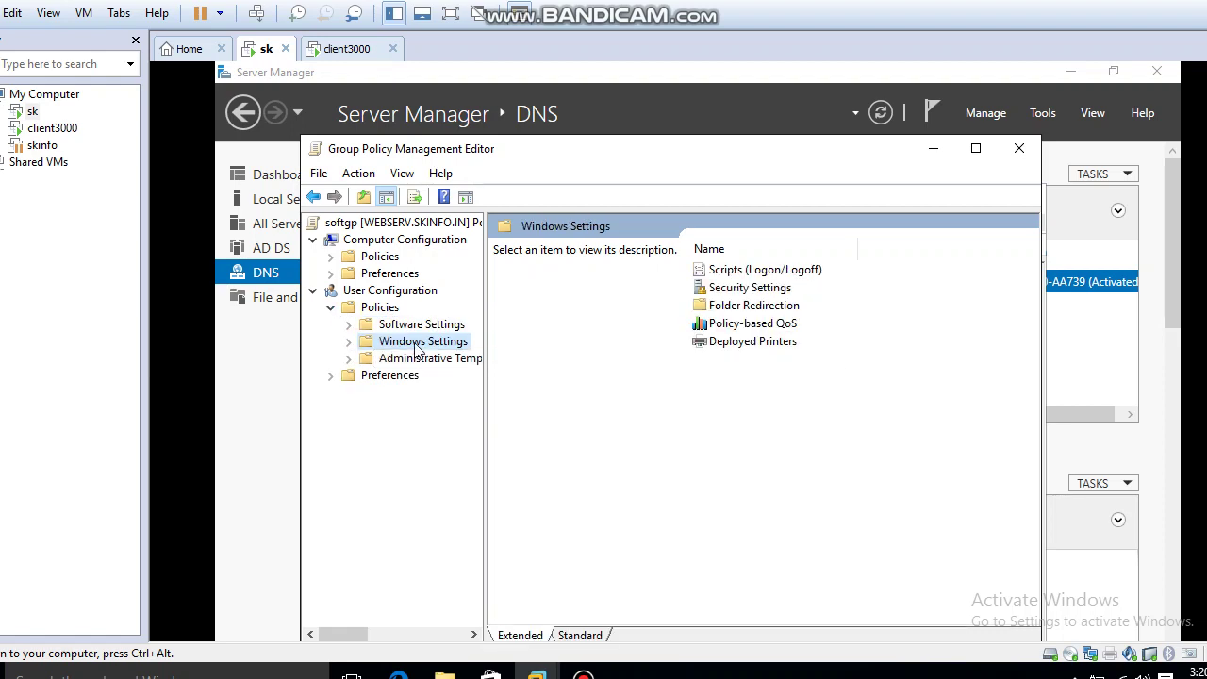
pyautogui.click(415, 325)
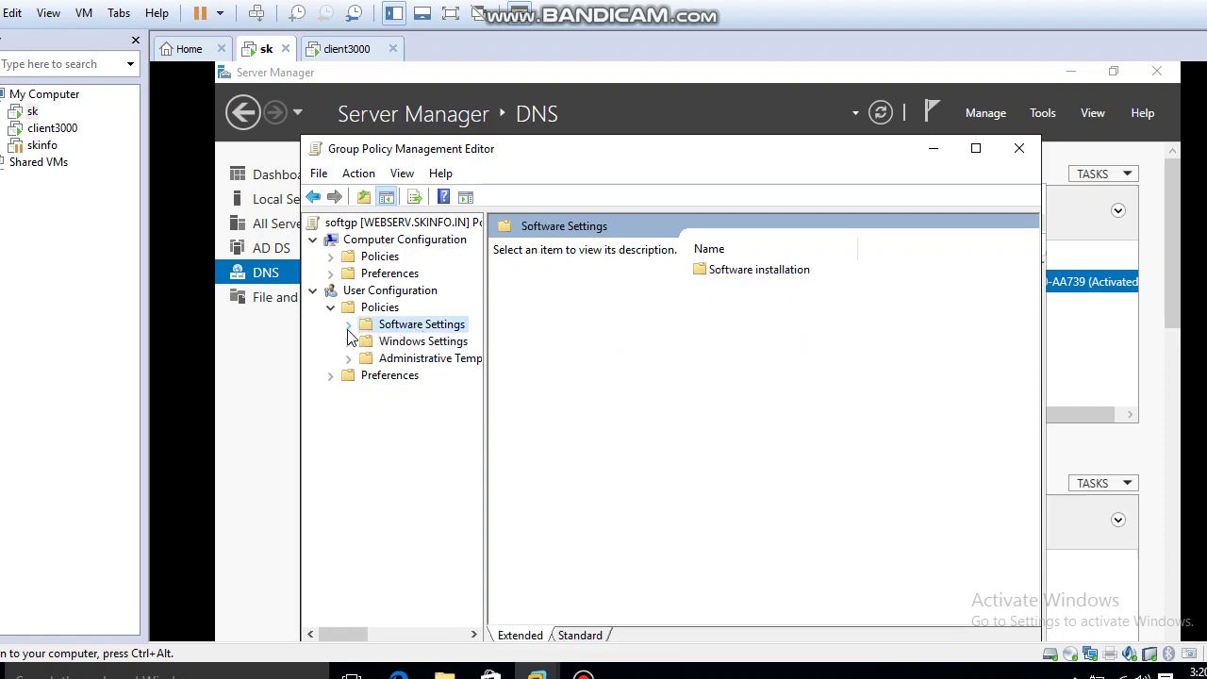
pyautogui.click(348, 325)
pyautogui.click(387, 344)
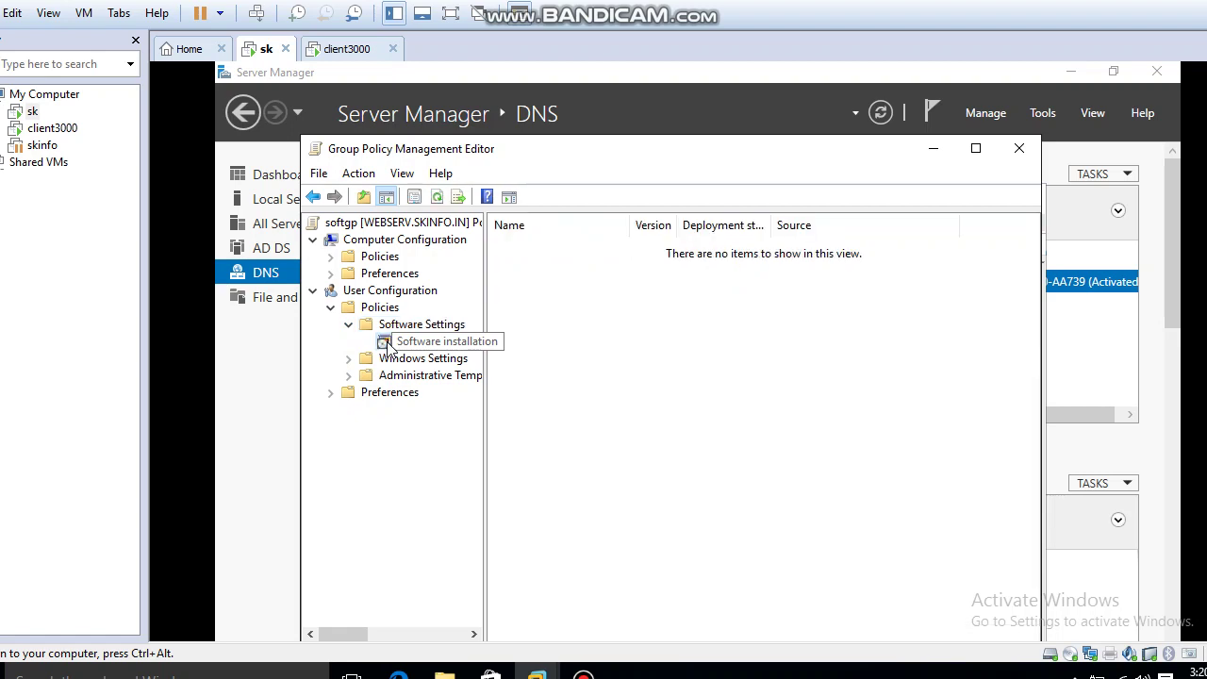
# Start adding a new package under softgp's Software installation.
pyautogui.rightClick(387, 347)
pyautogui.moveTo(451, 352)
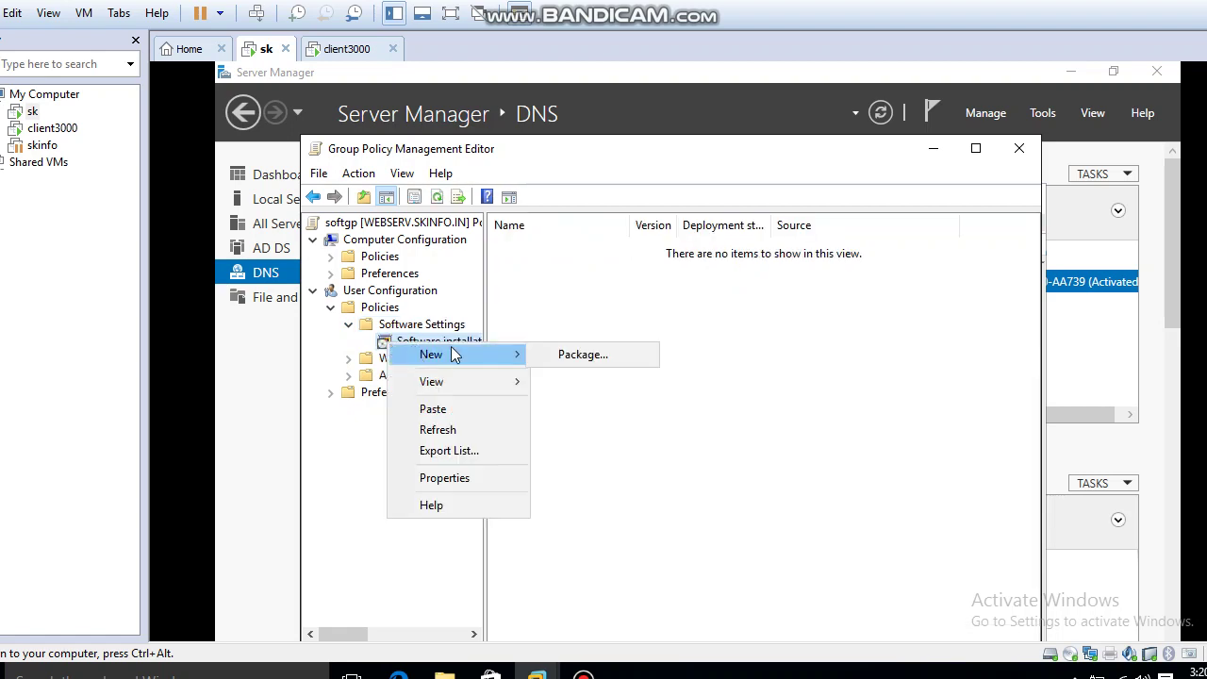
pyautogui.click(556, 367)
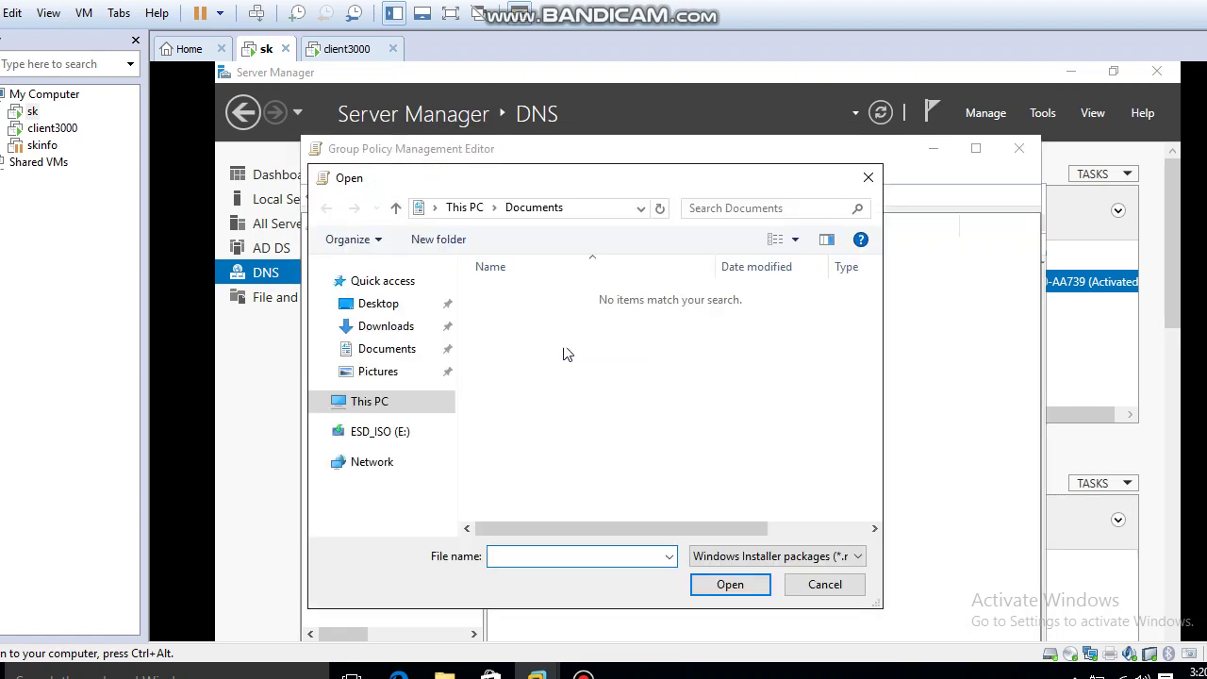
# Browse to \\192.168.1.100\share and choose the vlc-3.0.8-win64 installer.
pyautogui.click(586, 209)
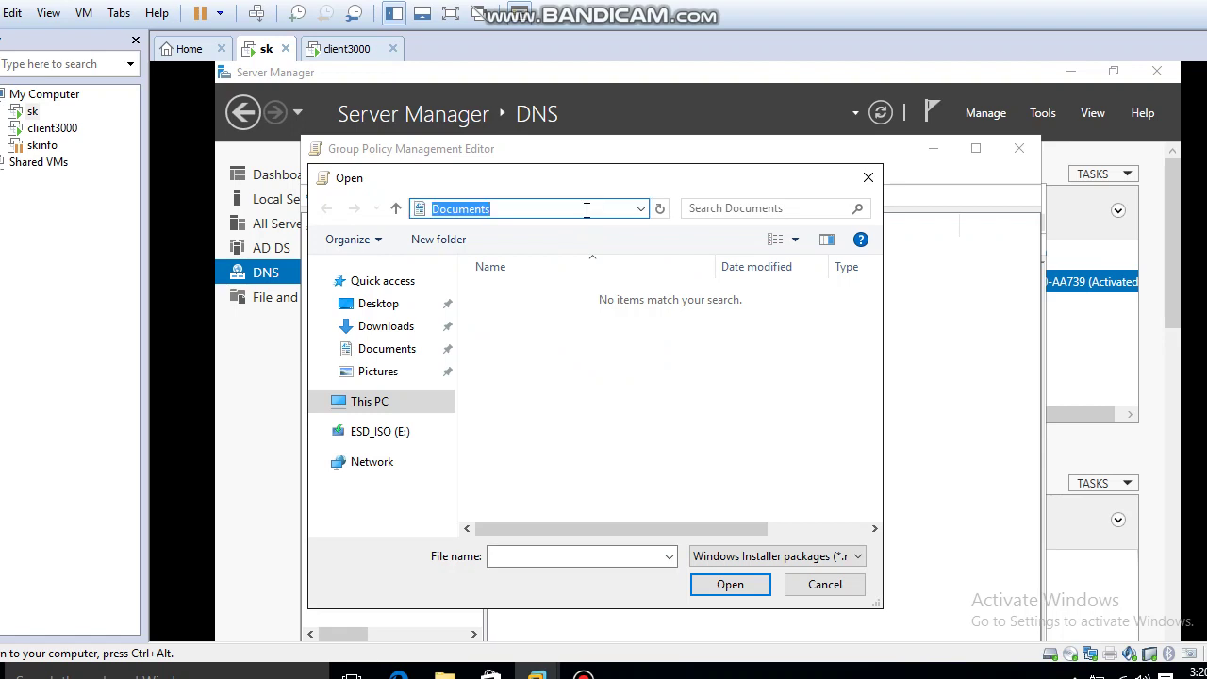
pyautogui.write('\\\\')
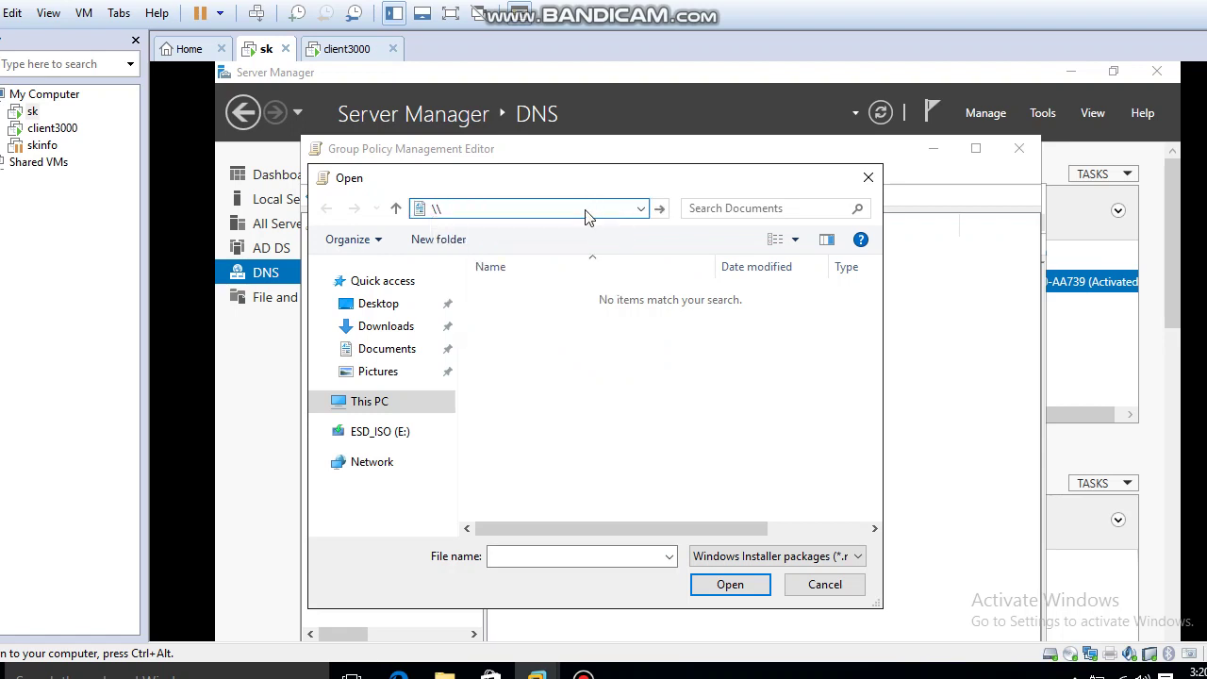
pyautogui.write('19')
pyautogui.write('2.168.1.100\\')
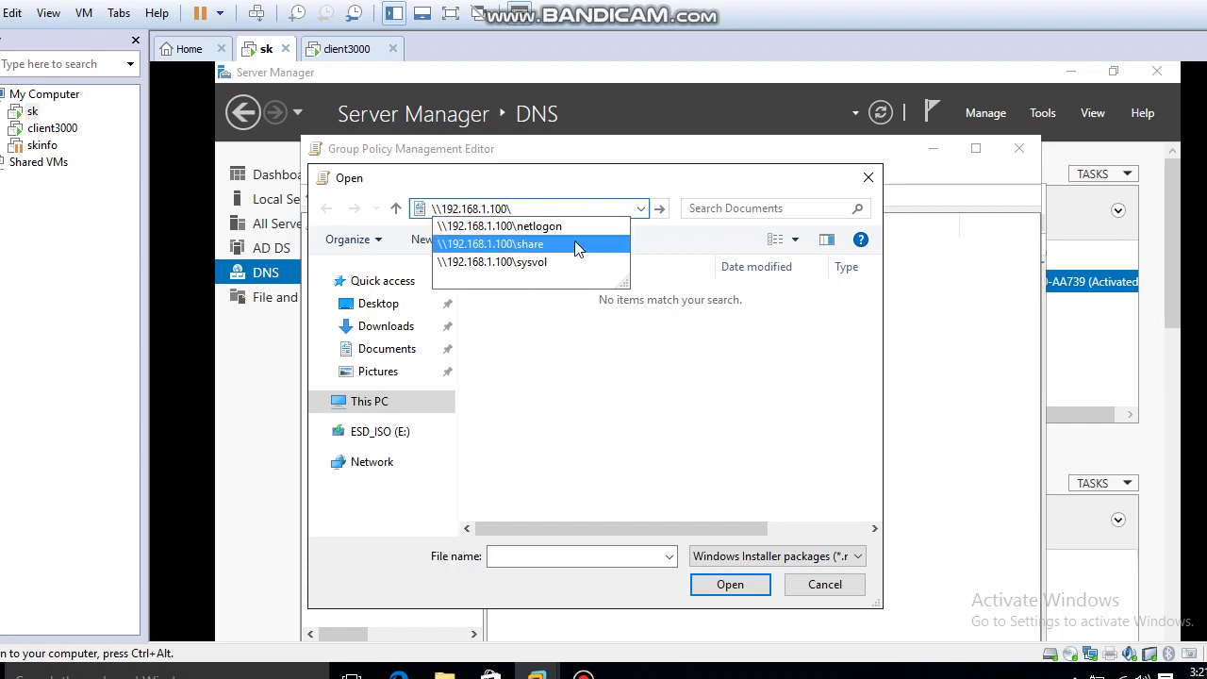
pyautogui.click(574, 243)
pyautogui.click(600, 211)
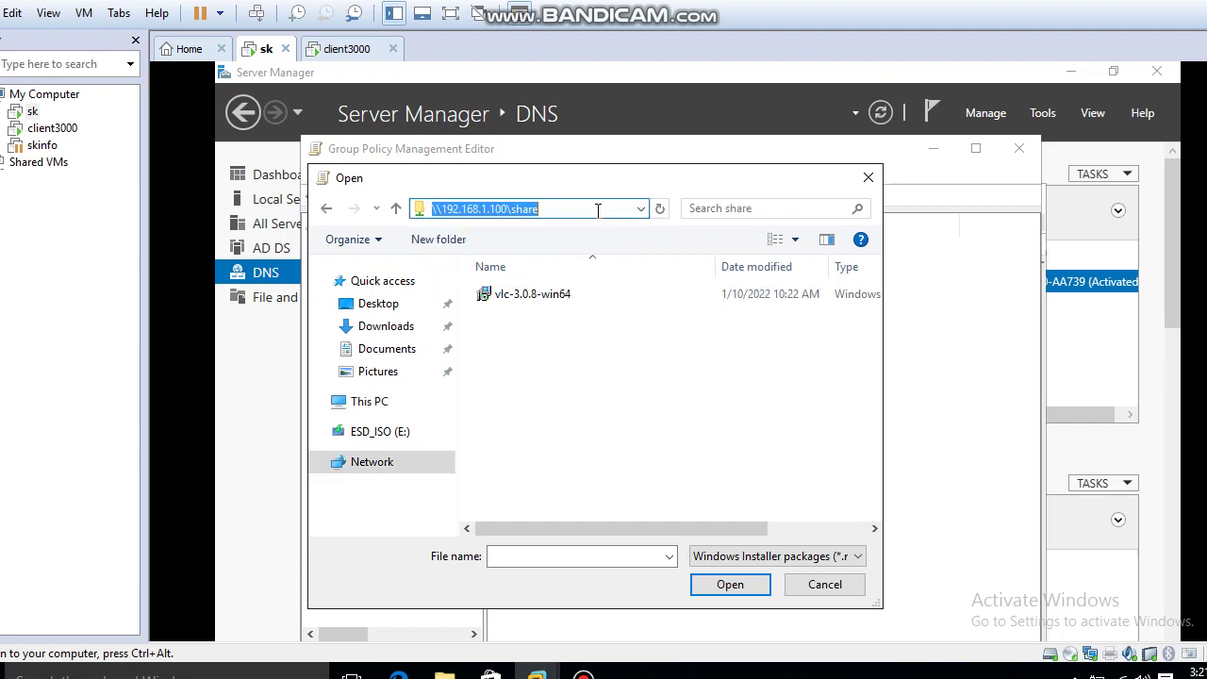
pyautogui.click(569, 208)
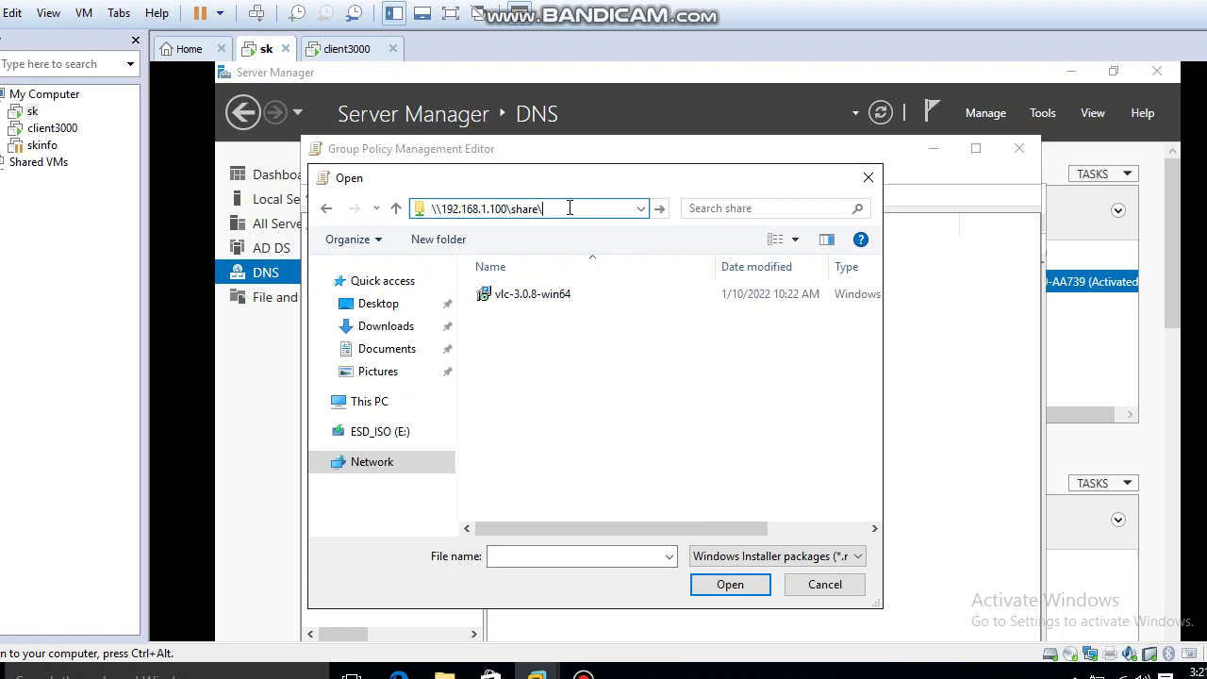
pyautogui.click(552, 294)
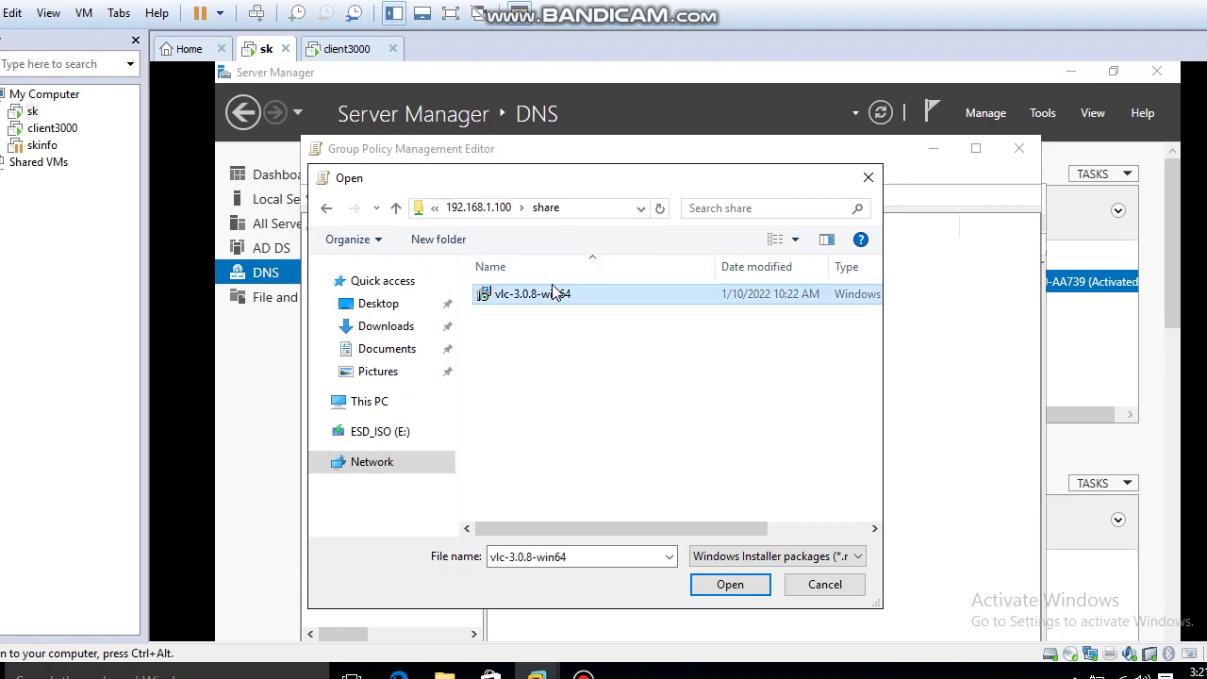
pyautogui.click(738, 583)
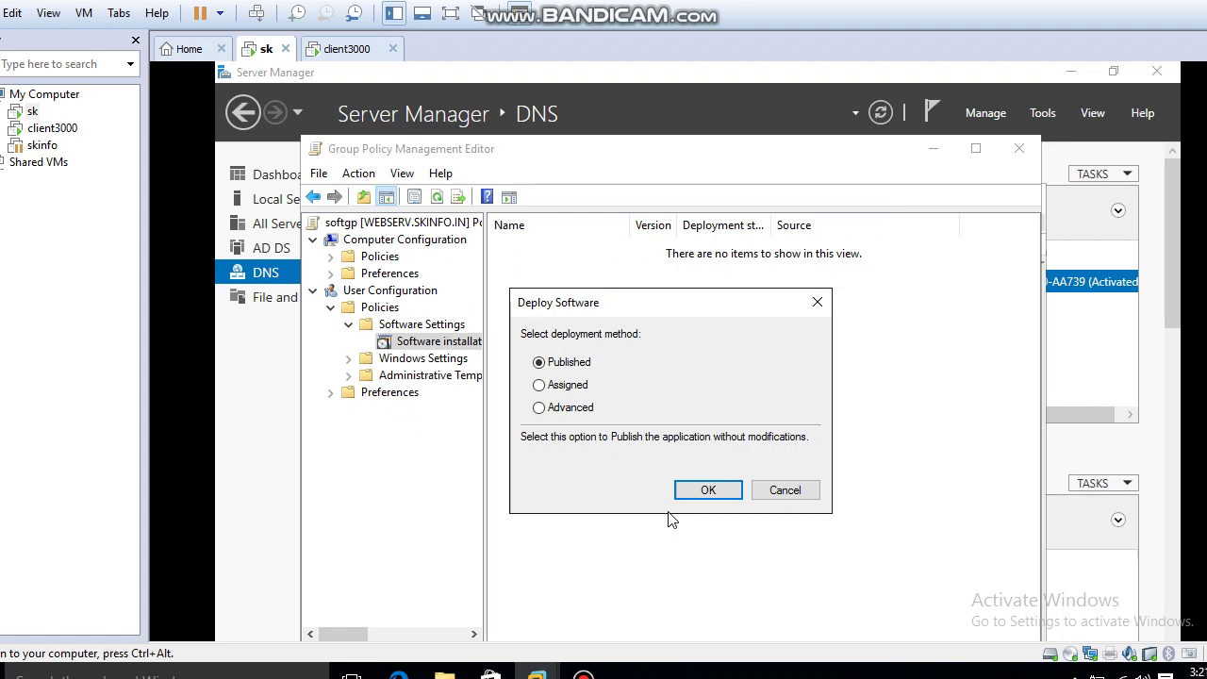
# Choose Advanced deployment for the VLC package to open its properties.
pyautogui.click(569, 390)
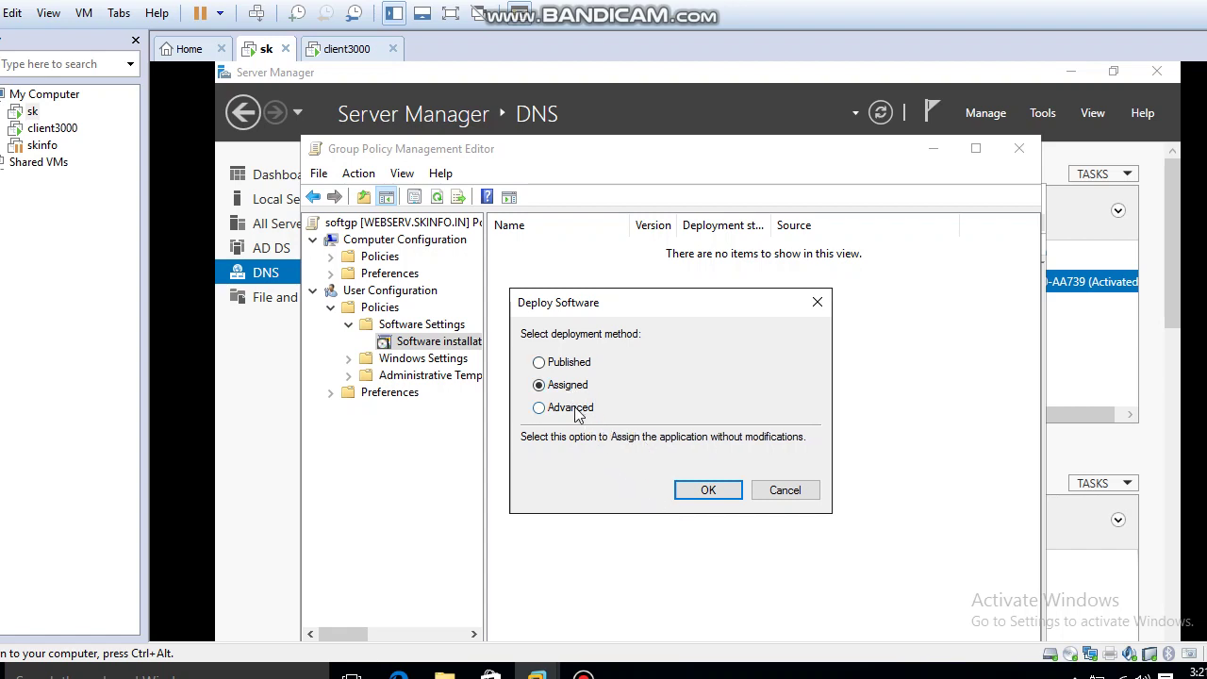
pyautogui.click(572, 408)
pyautogui.click(707, 489)
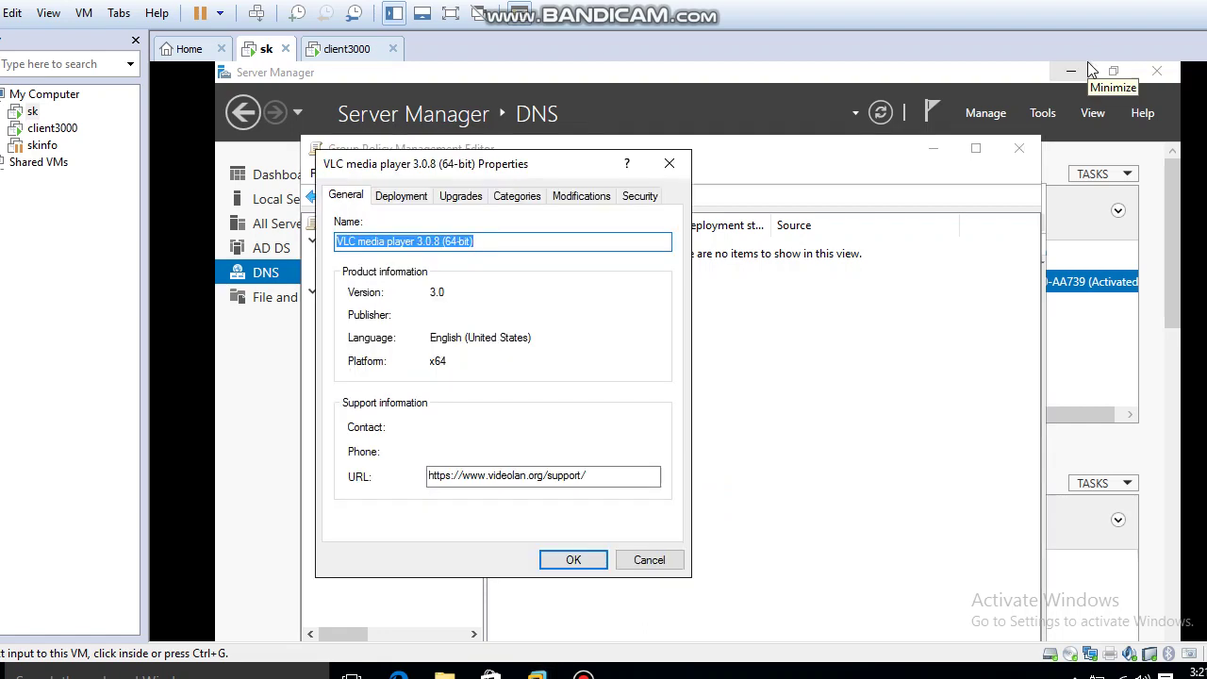
# Set the VLC package to Assigned and install the application at logon.
pyautogui.click(407, 198)
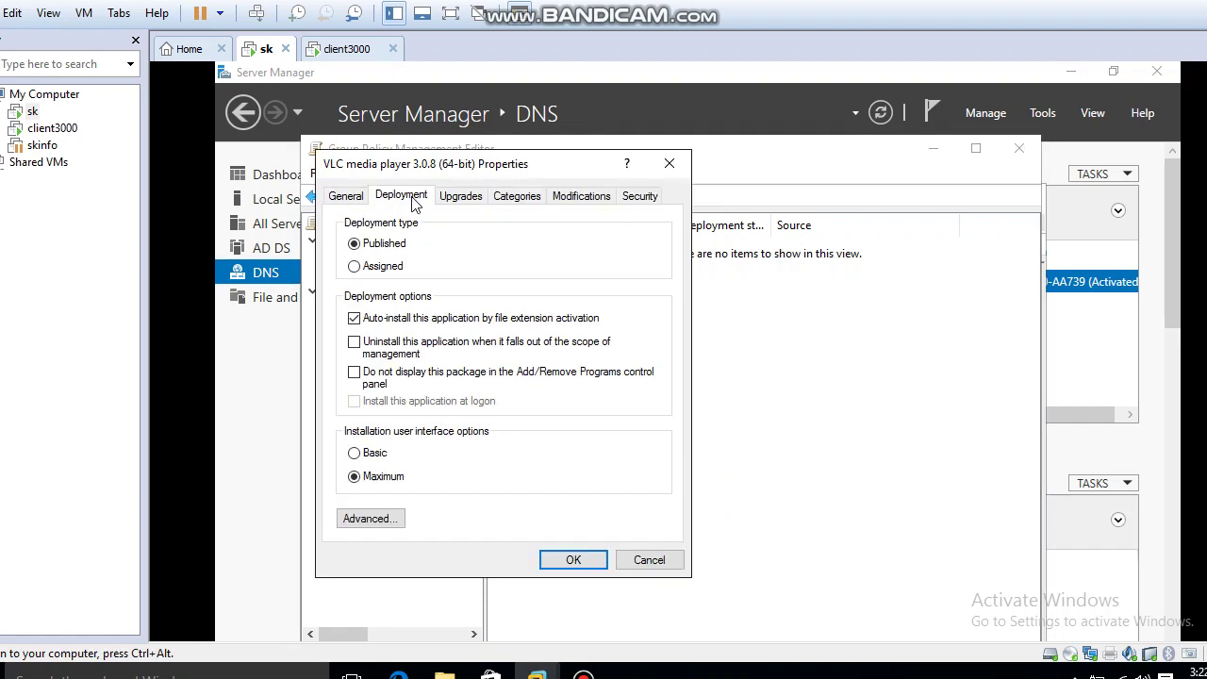
pyautogui.click(373, 268)
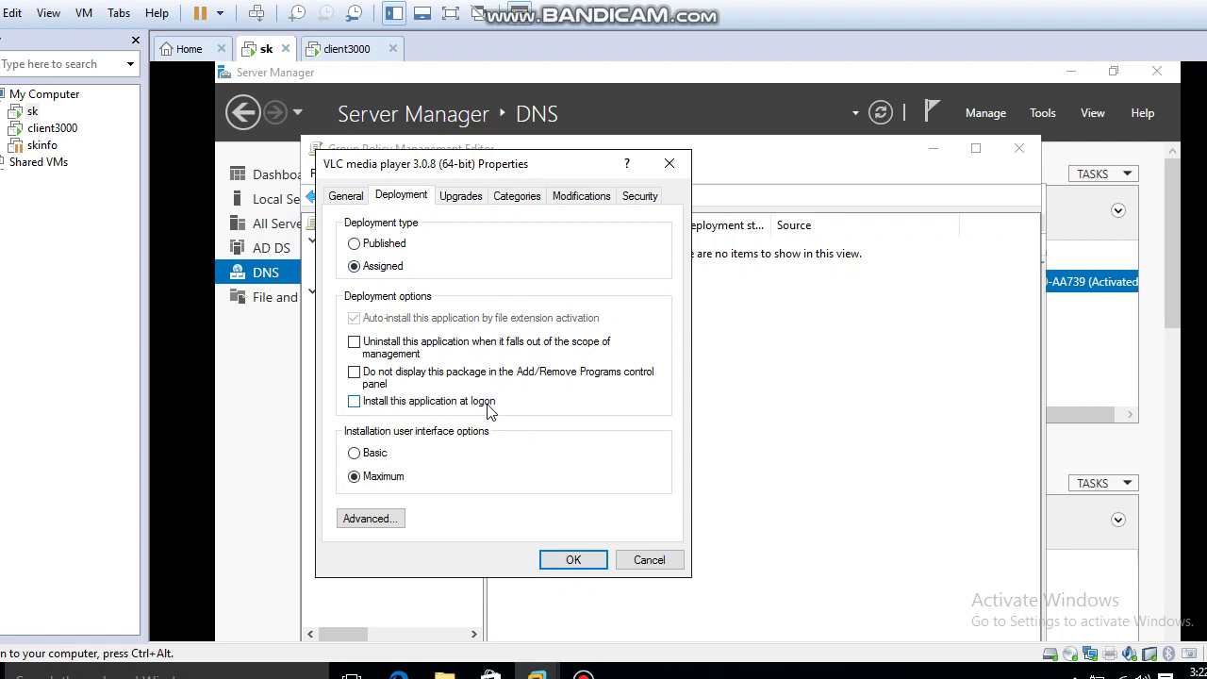
pyautogui.click(355, 402)
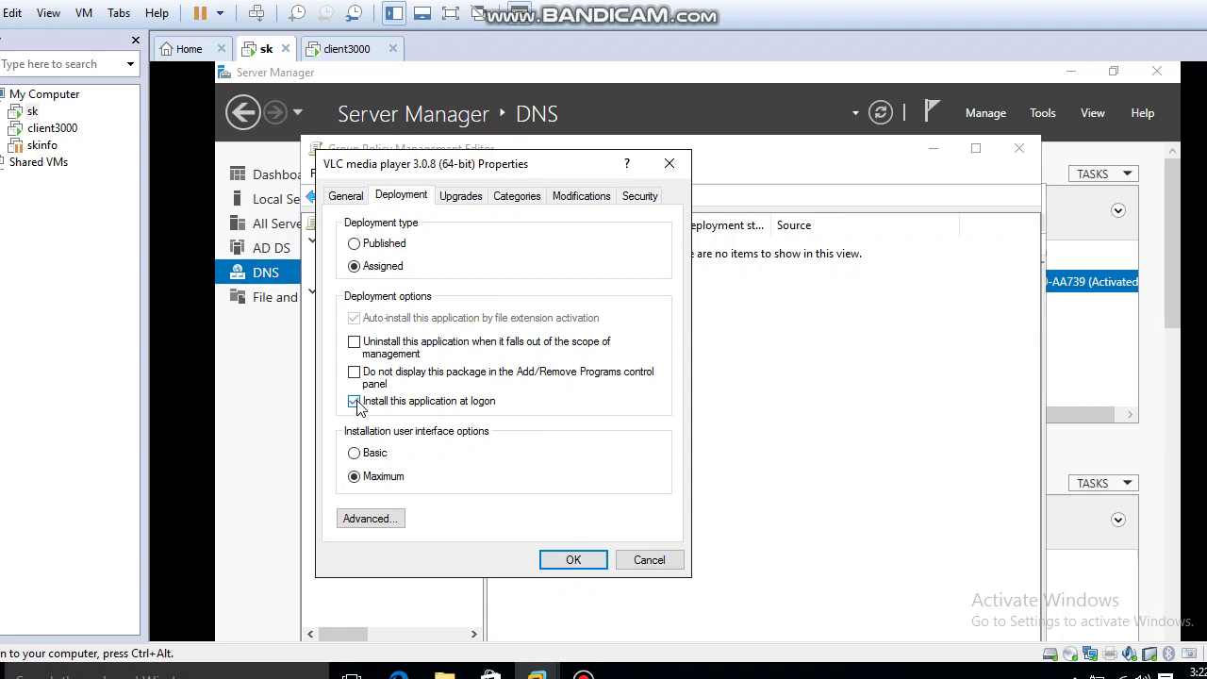
# Review the Upgrades, Categories and Modifications settings, ending on Security.
pyautogui.click(462, 196)
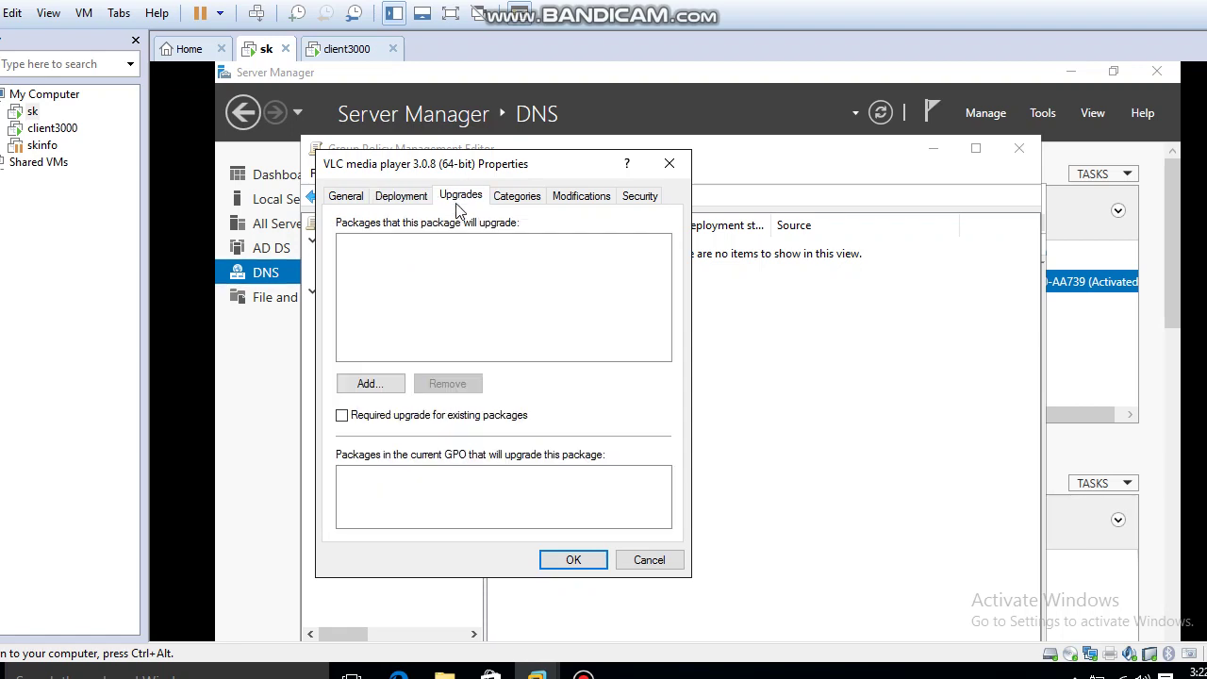
pyautogui.click(514, 200)
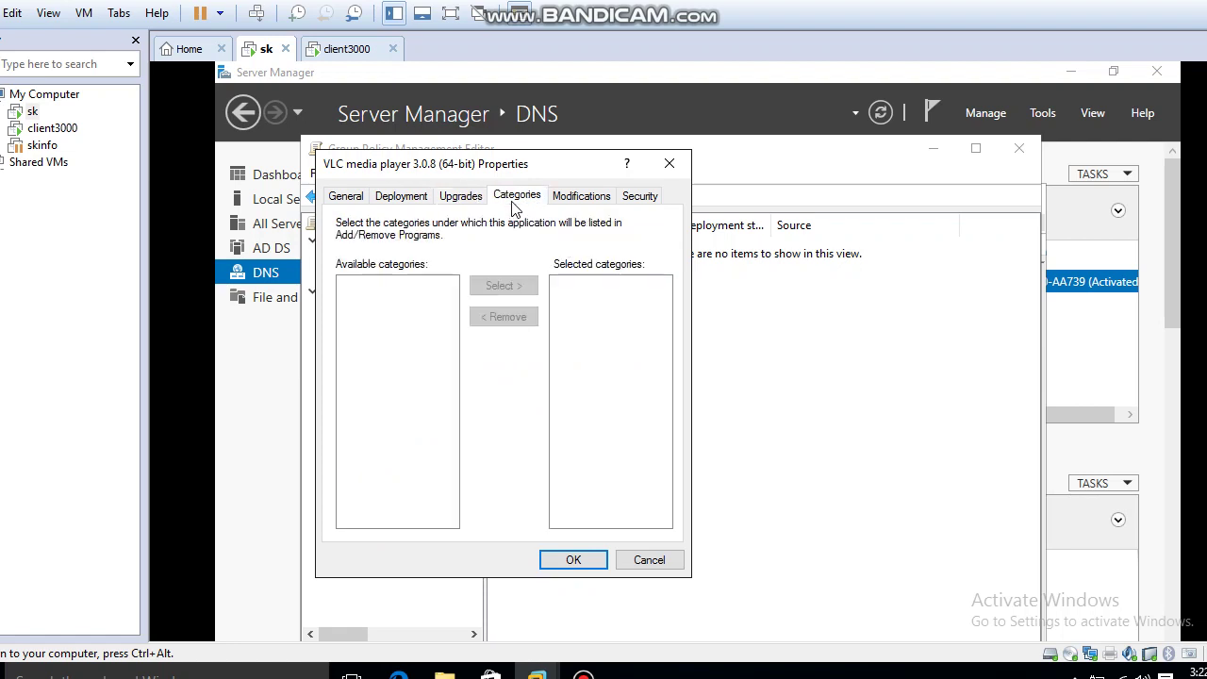
pyautogui.click(577, 200)
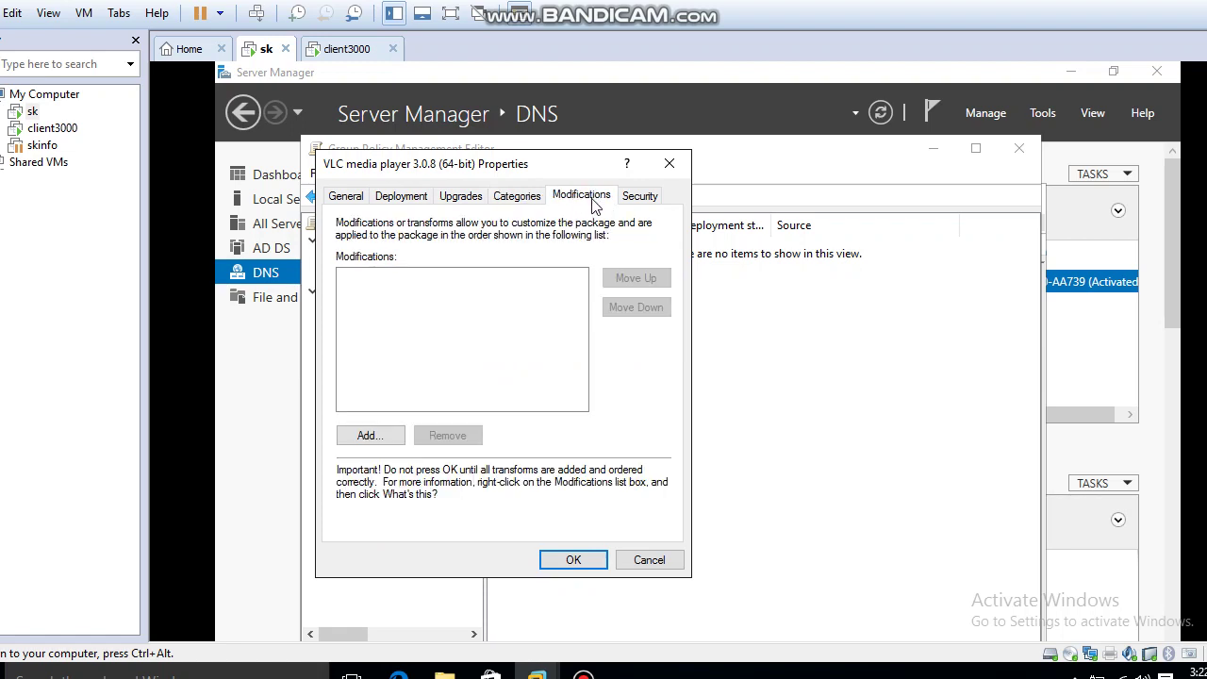
pyautogui.click(644, 200)
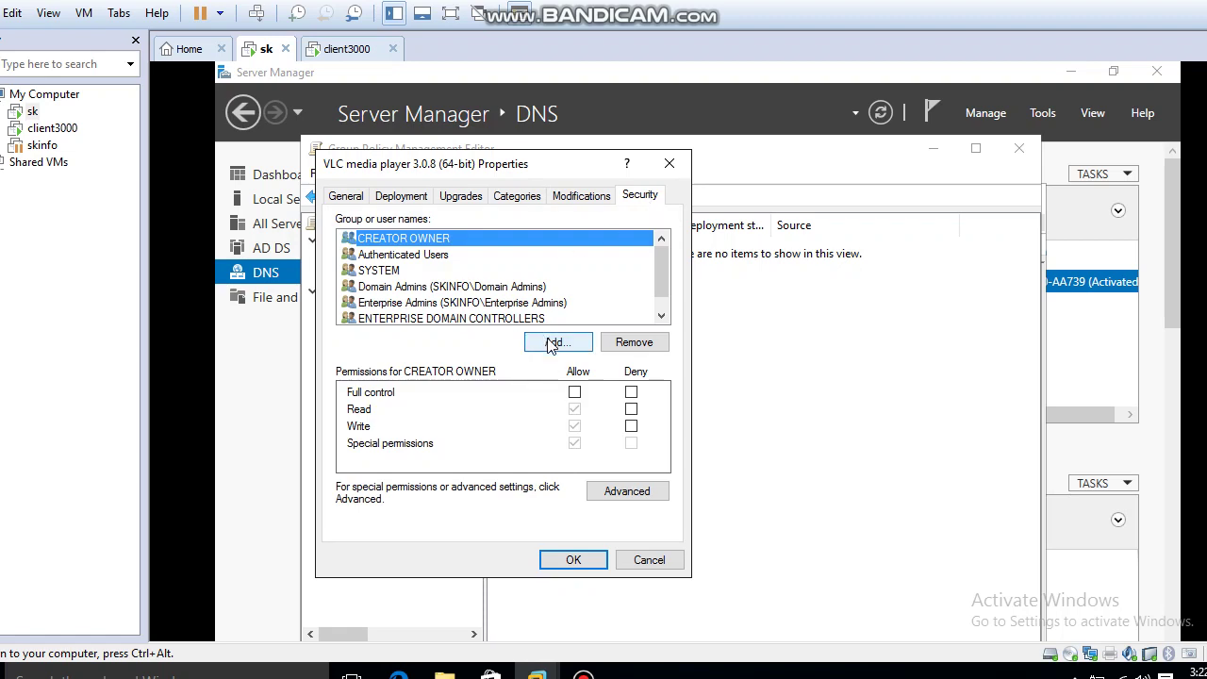
# Review the existing permissions for Authenticated Users and SYSTEM.
pyautogui.click(416, 257)
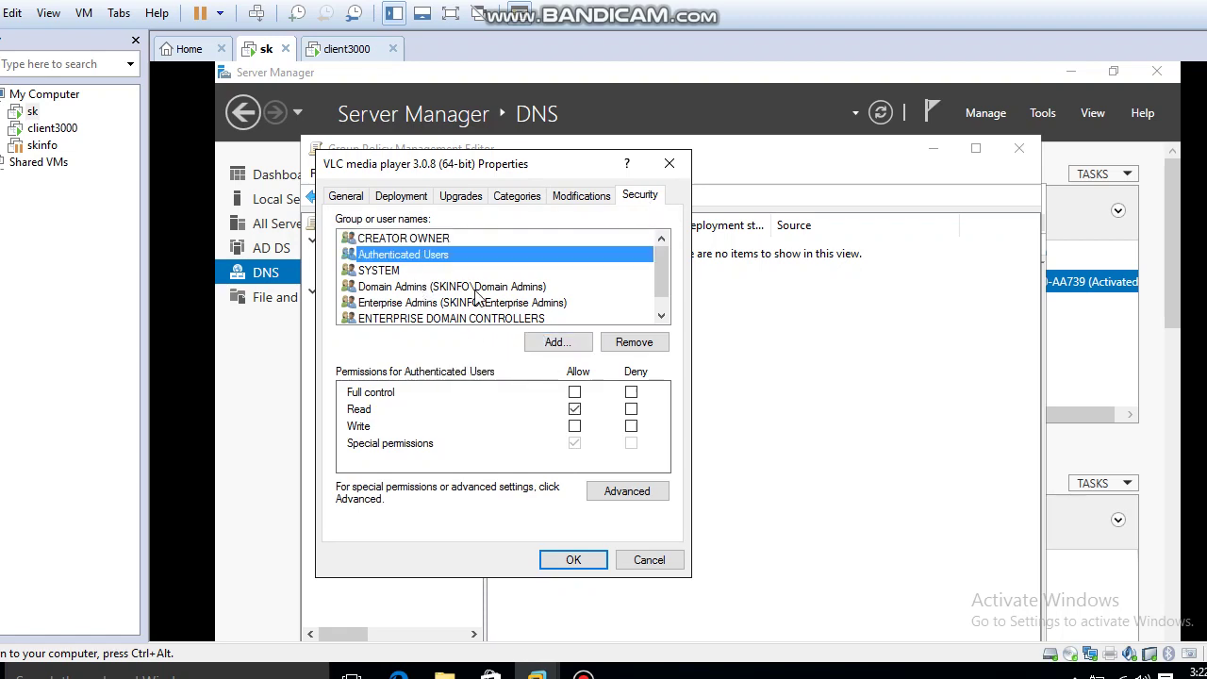
pyautogui.click(615, 349)
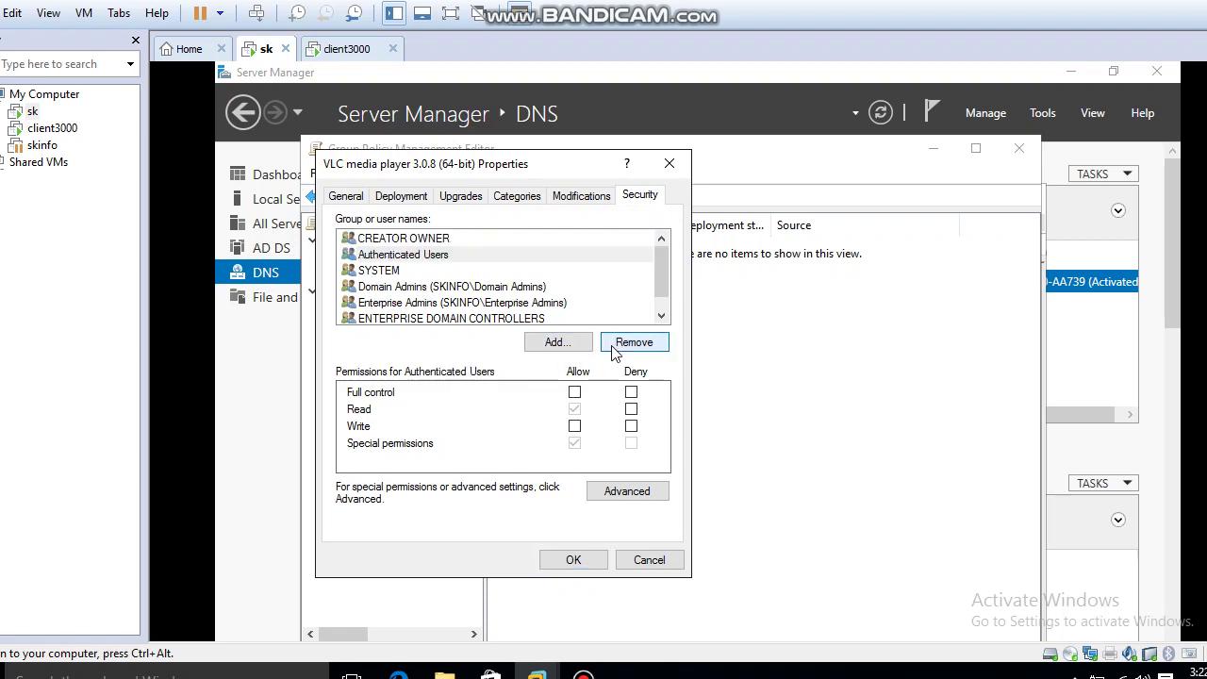
pyautogui.click(384, 272)
pyautogui.scroll(-1, 444, 315)
# Add desktopusers with Full control Allow and save the package properties.
pyautogui.click(558, 343)
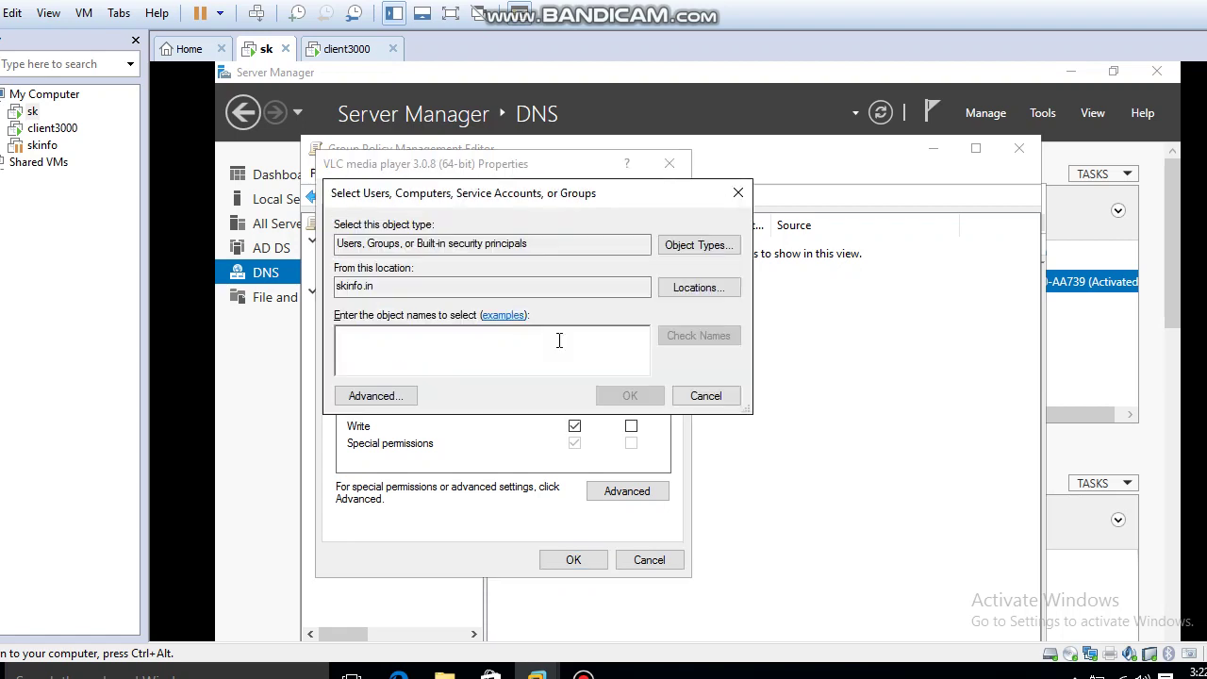
pyautogui.write('des')
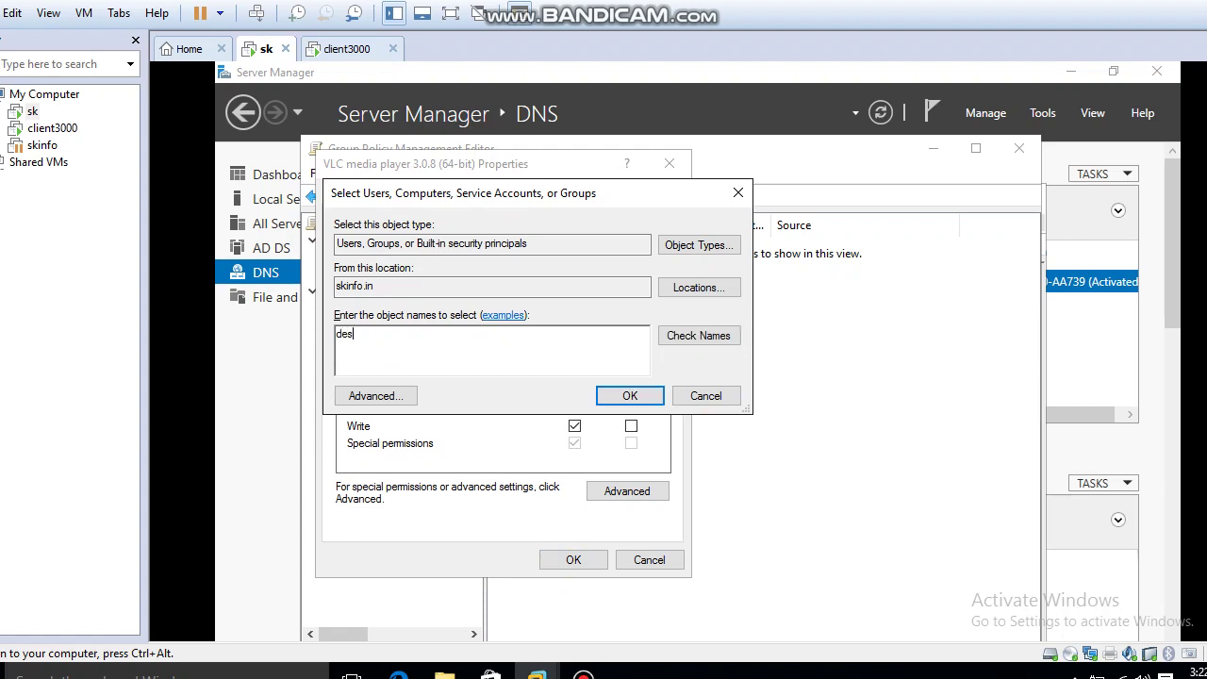
pyautogui.click(709, 335)
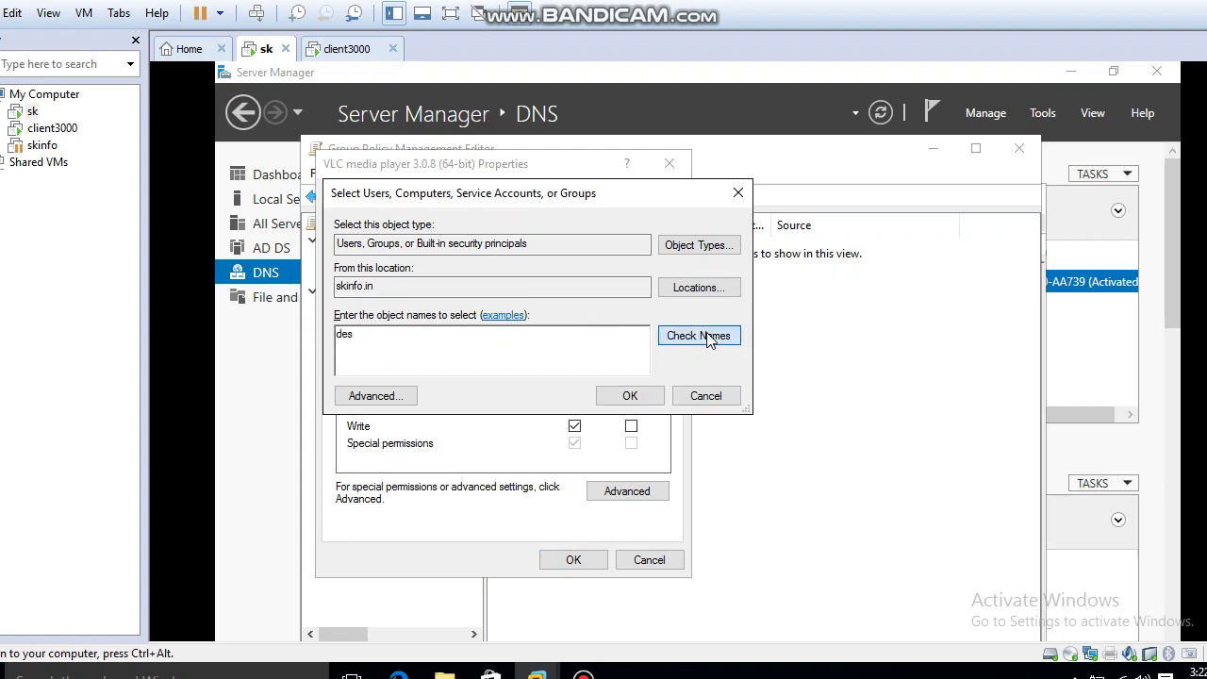
pyautogui.click(634, 397)
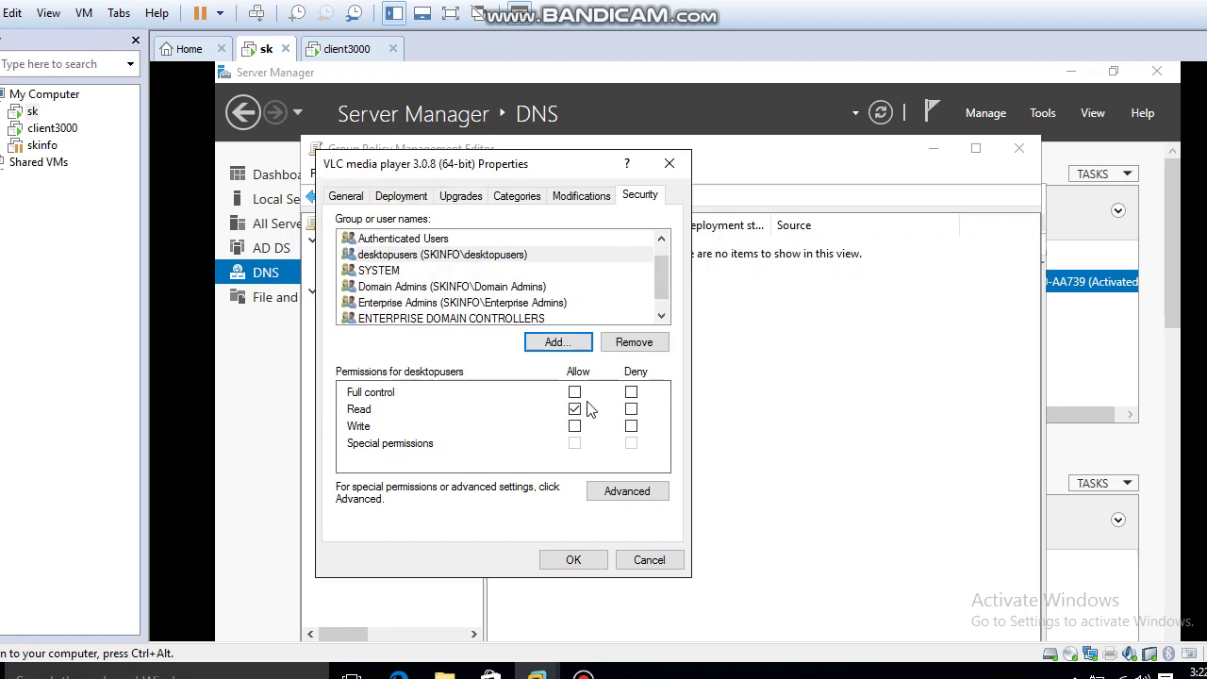
pyautogui.click(574, 392)
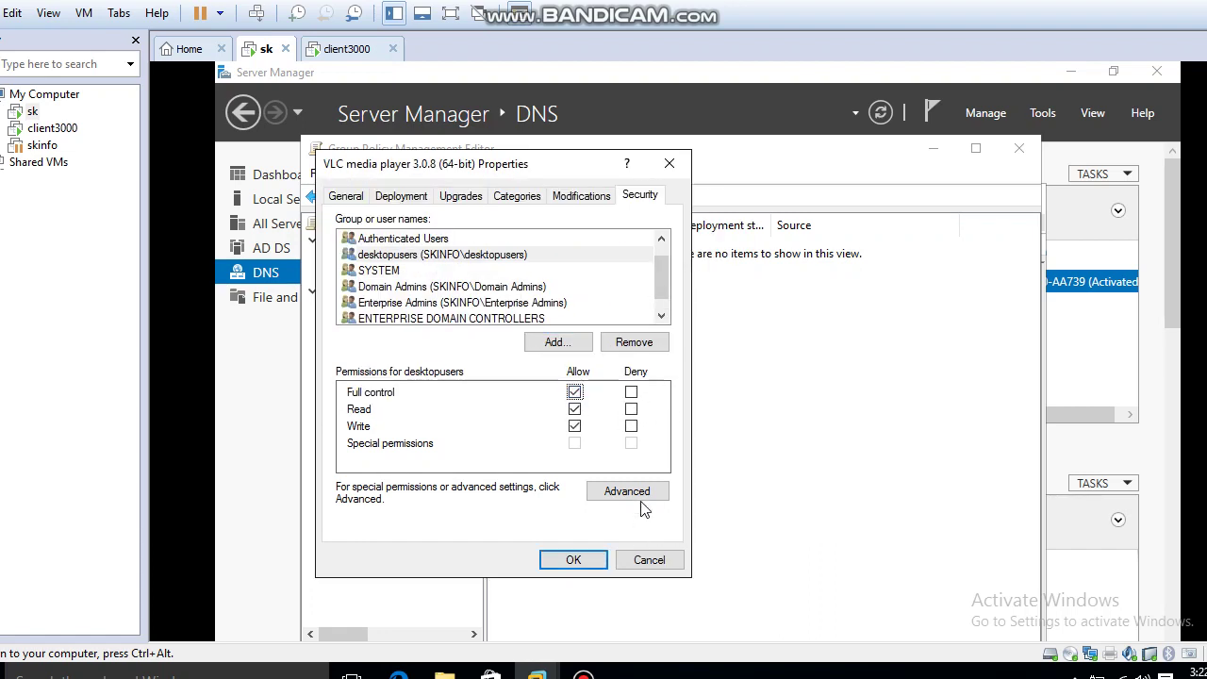
pyautogui.click(594, 563)
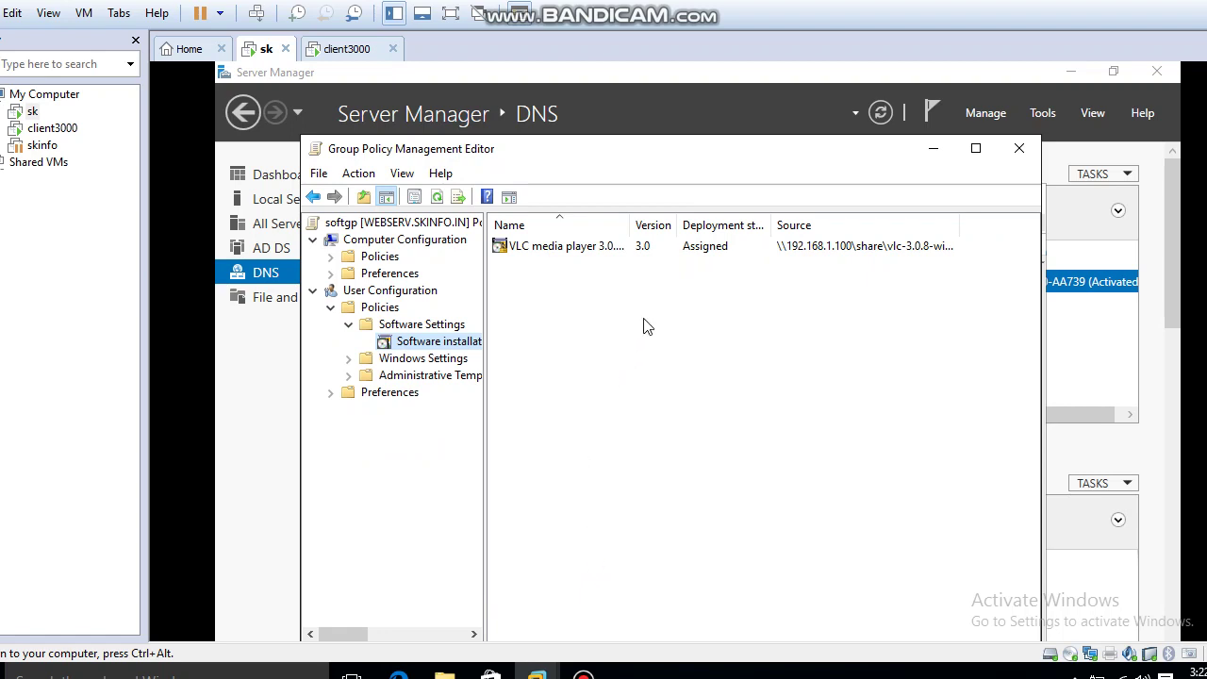
# Widen the Deployment state column for the VLC package, then close both Group Policy windows.
pyautogui.click(647, 247)
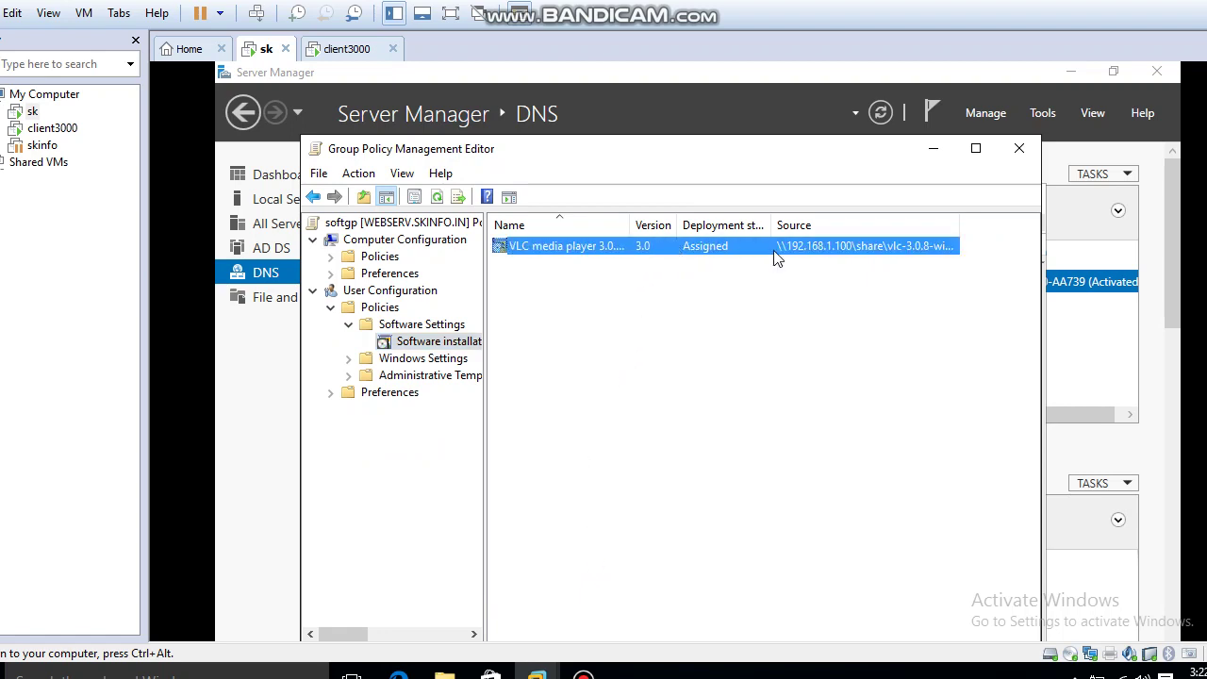
pyautogui.click(830, 283)
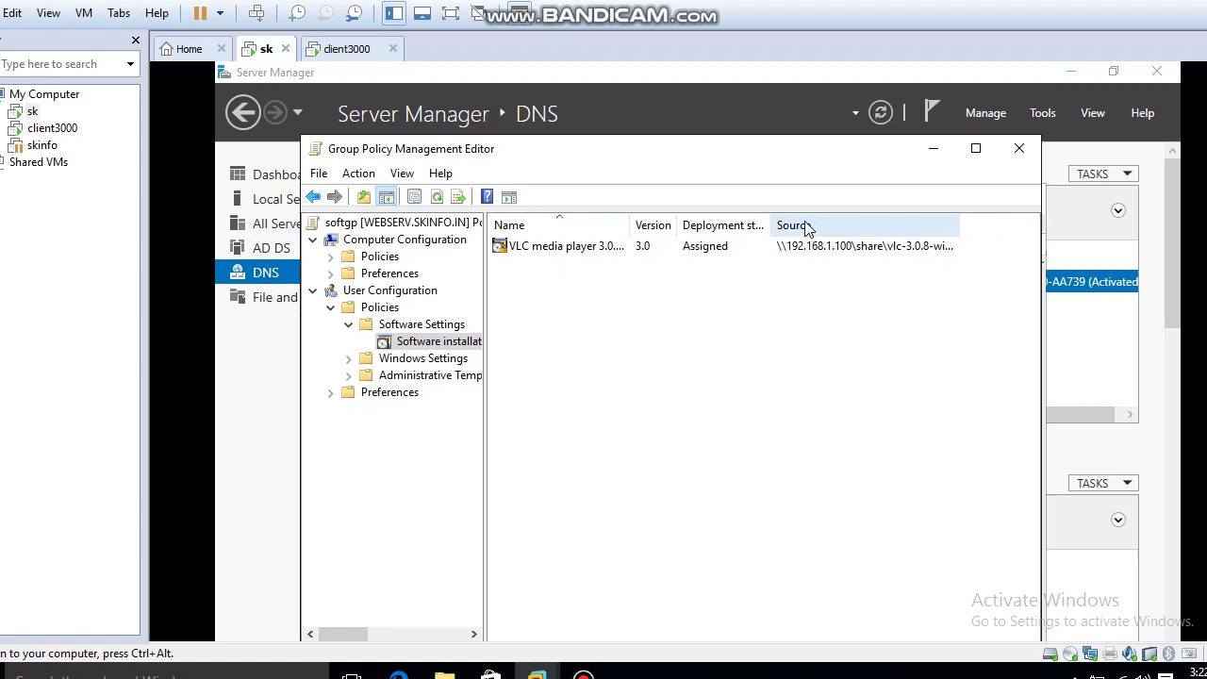
pyautogui.moveTo(771, 225); pyautogui.dragTo(817, 229)
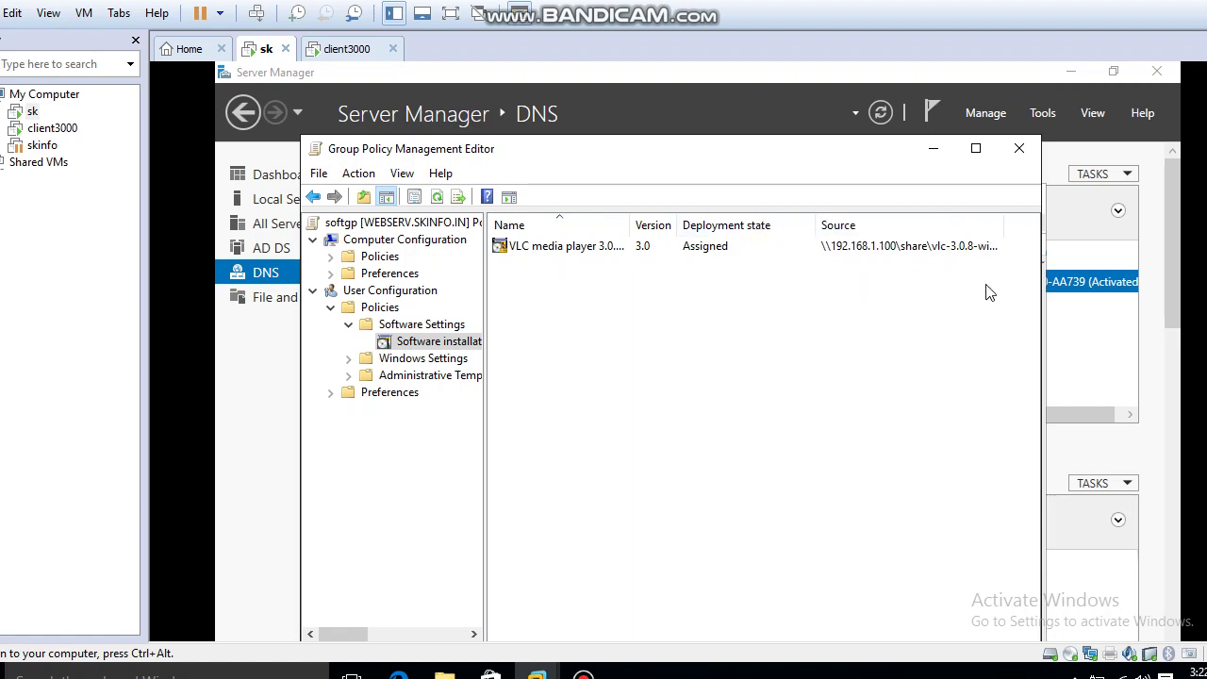
pyautogui.click(975, 248)
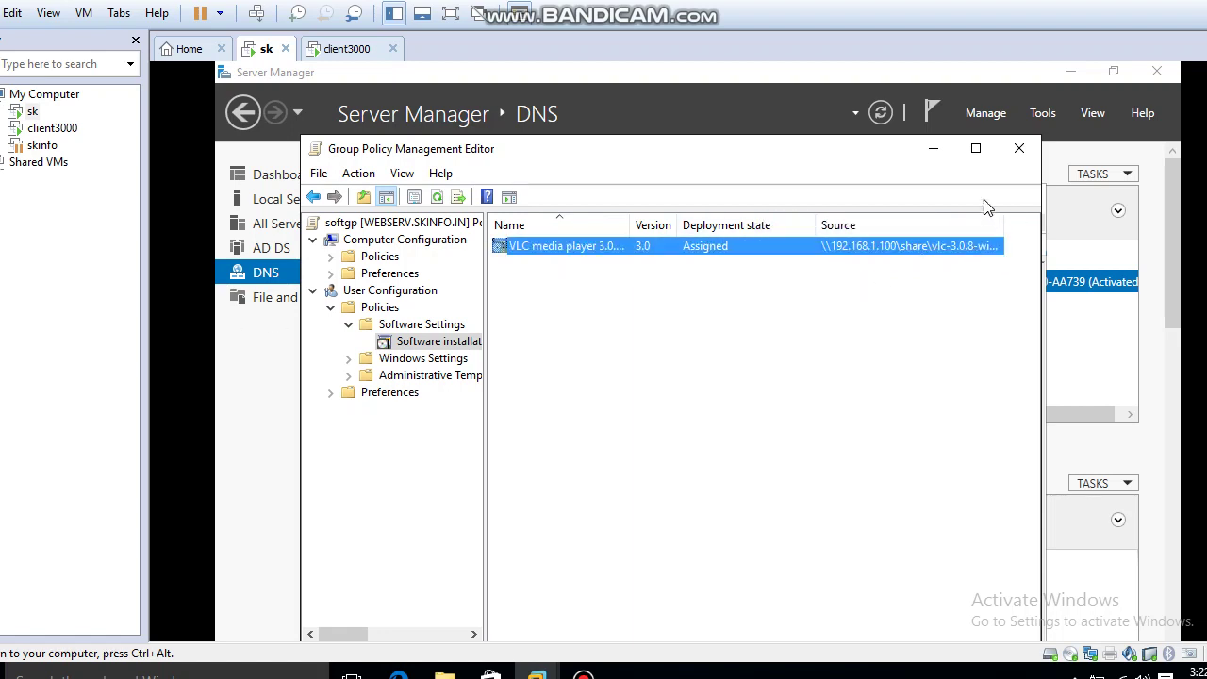
pyautogui.click(1020, 151)
pyautogui.click(1036, 199)
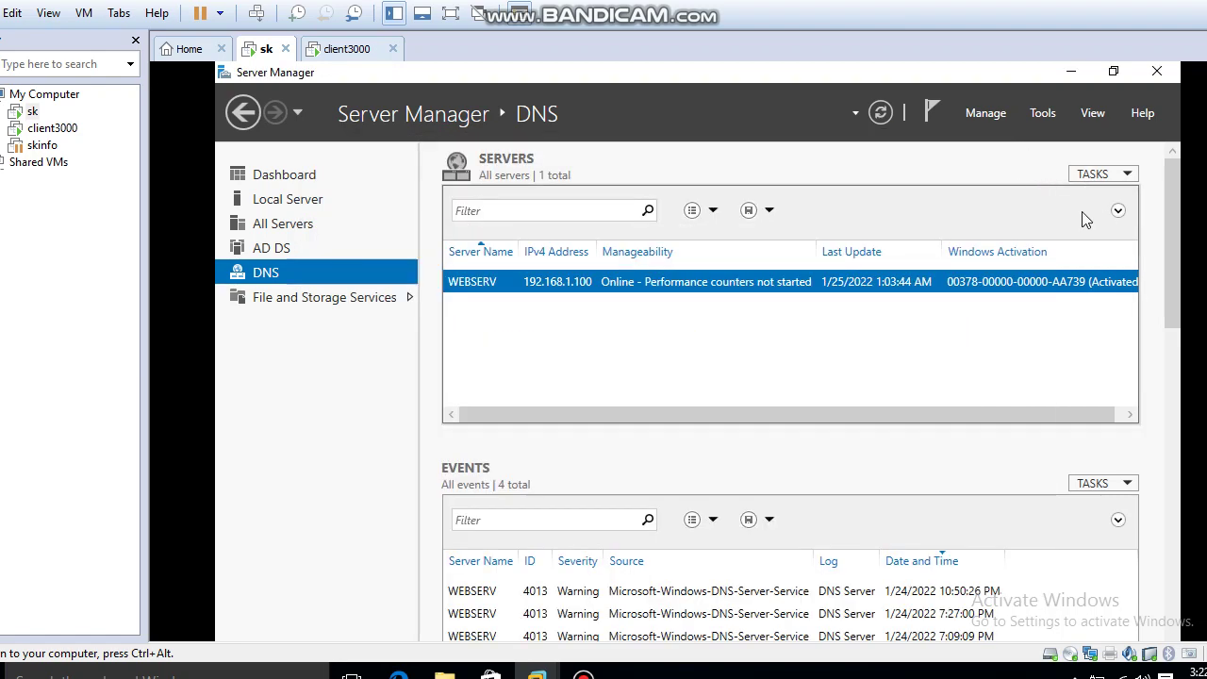
# Run gpupdate /force on the server to refresh group policy.
pyautogui.press('super+r')
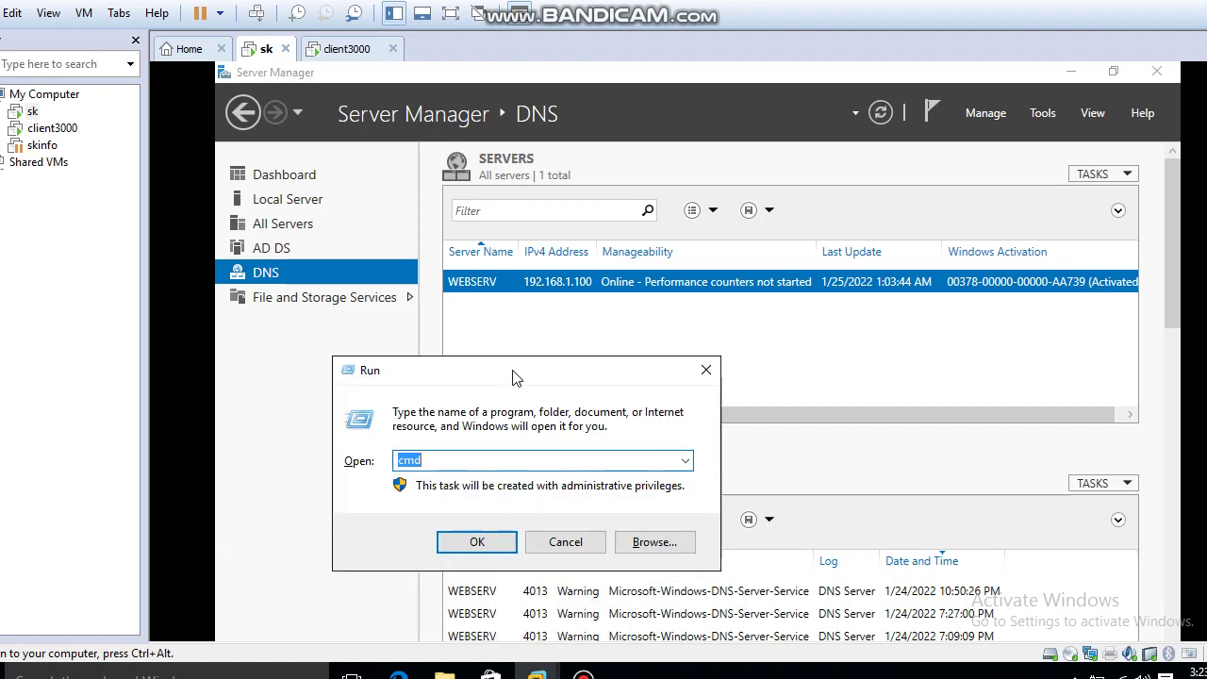
pyautogui.write('gpupdate /force')
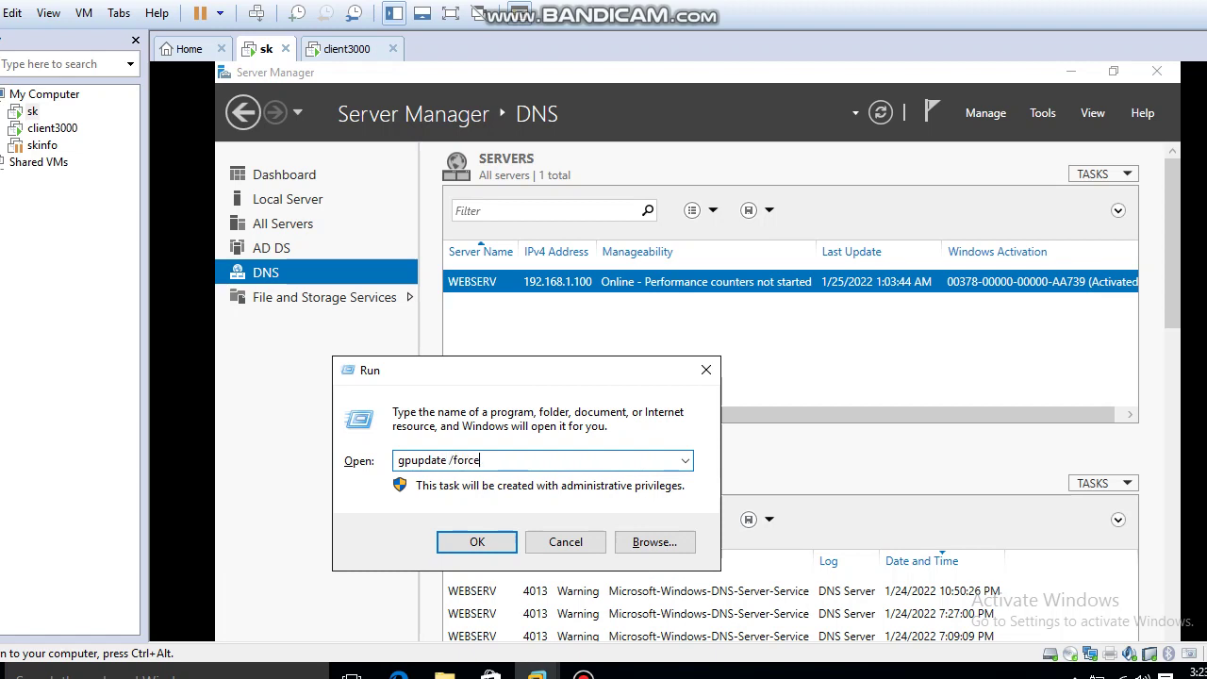
pyautogui.press('Return')
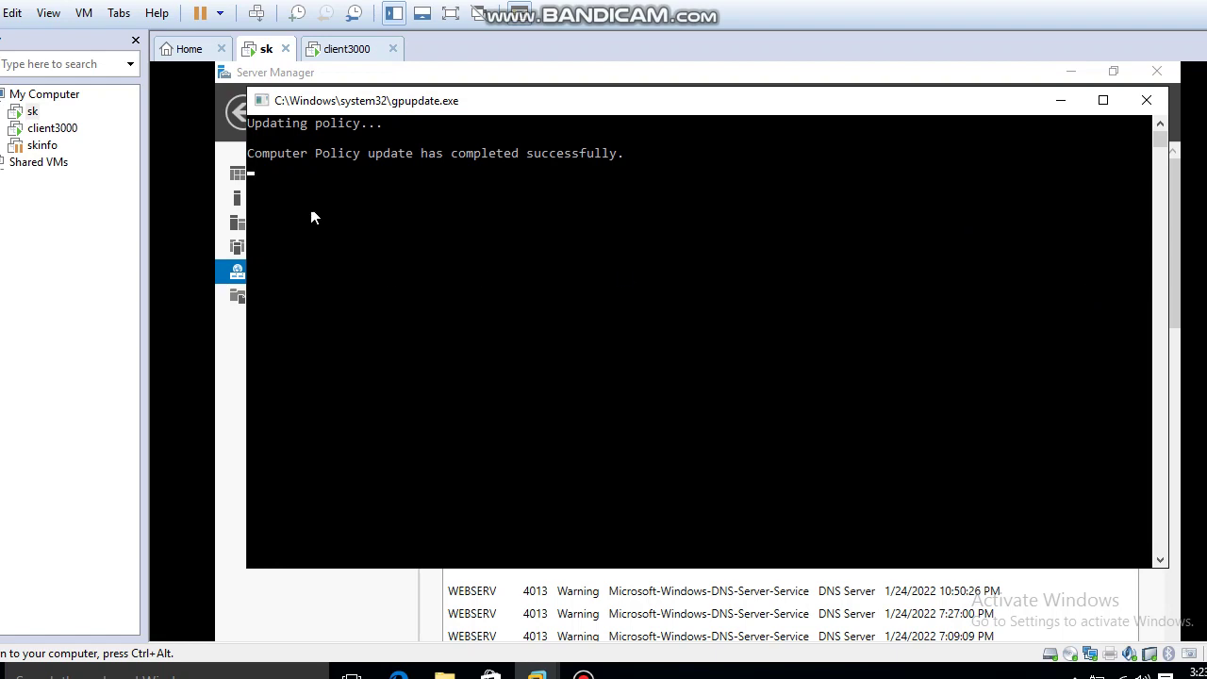
pyautogui.moveTo(285, 156); pyautogui.dragTo(642, 160)
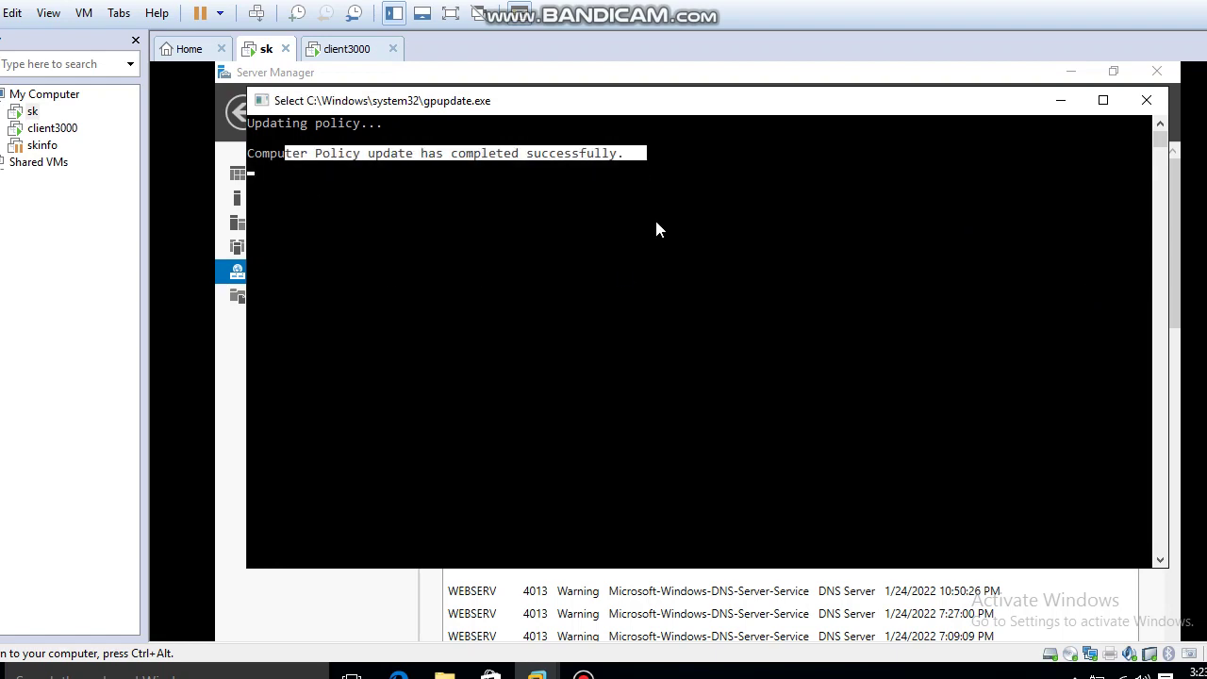
pyautogui.press('Return')
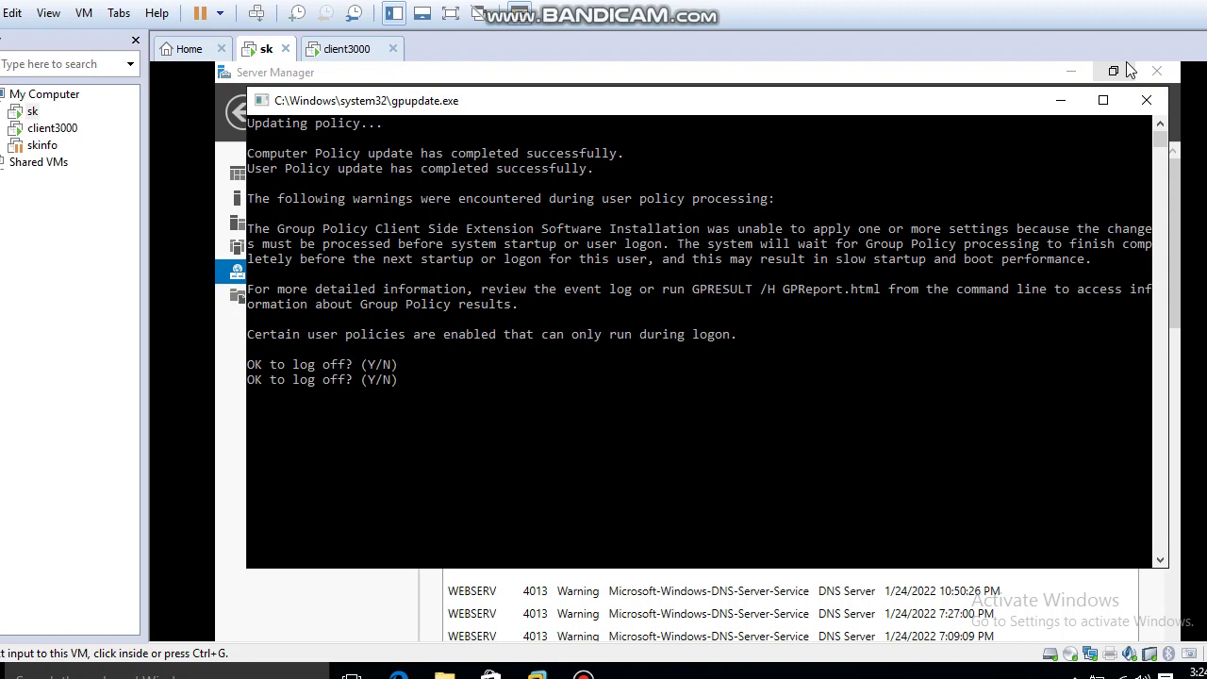
# Answer Y to log off the server so VLC installs at next logon.
pyautogui.click(618, 386)
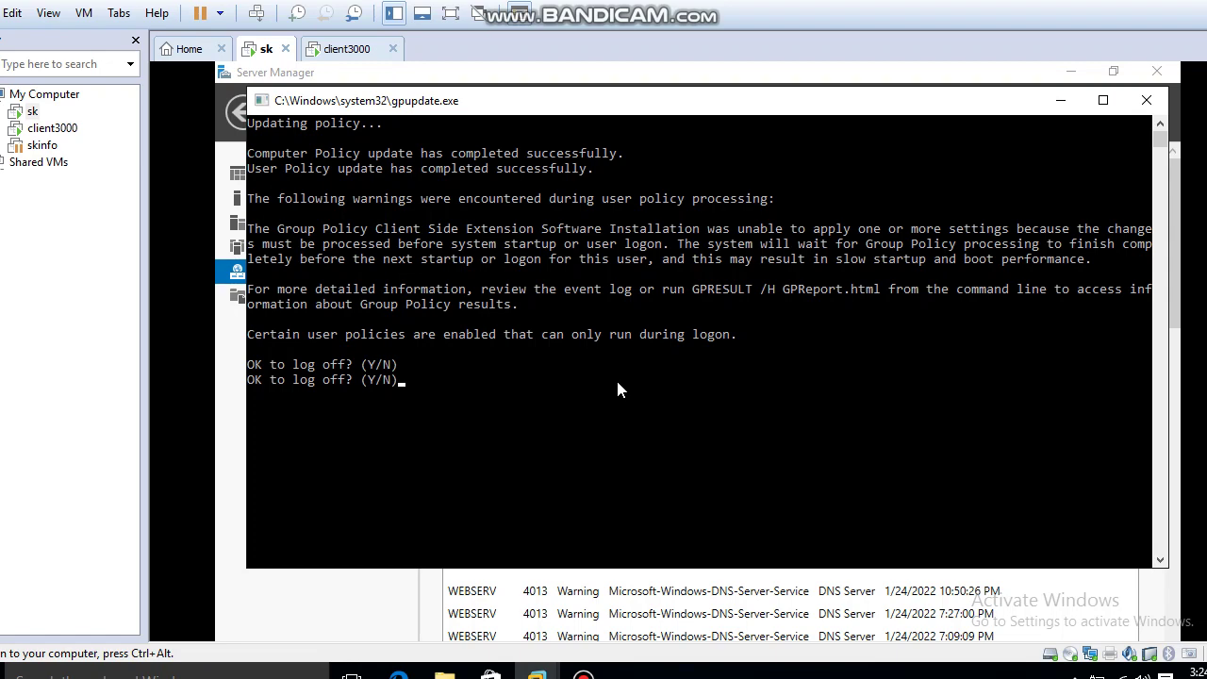
pyautogui.write('Y')
pyautogui.press('Return')
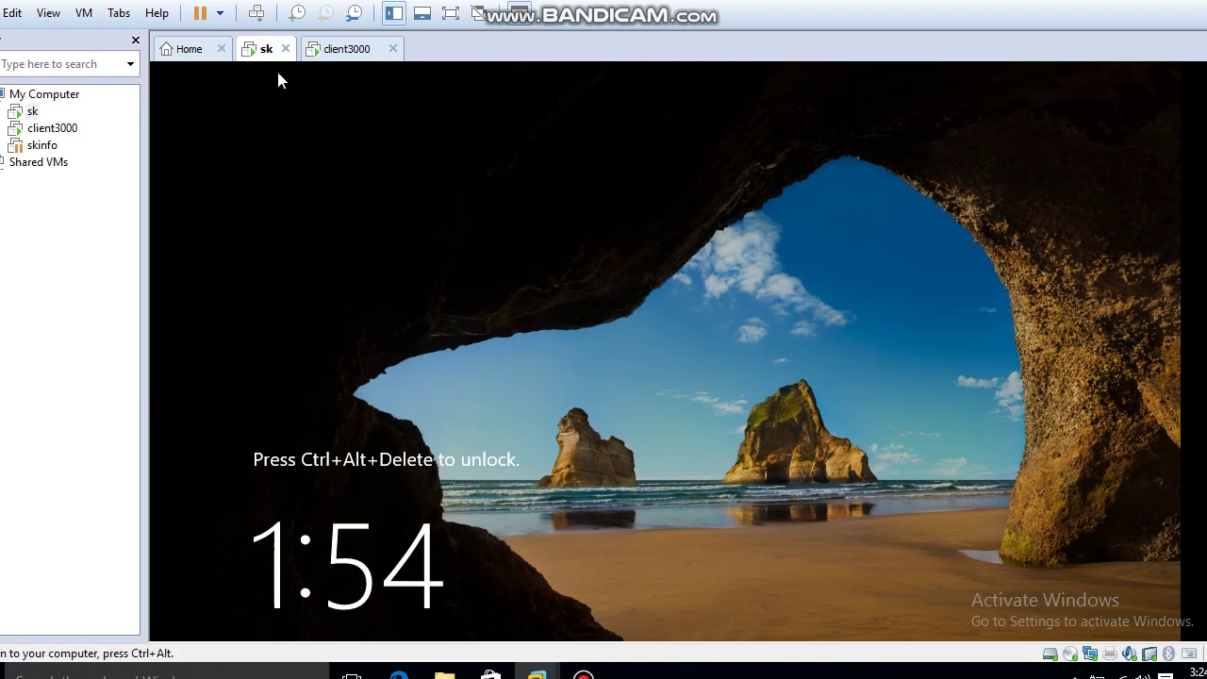
# Sign back in as Administrator with the account password, then switch to the client3000 VM.
pyautogui.press('ctrl+alt+Insert')
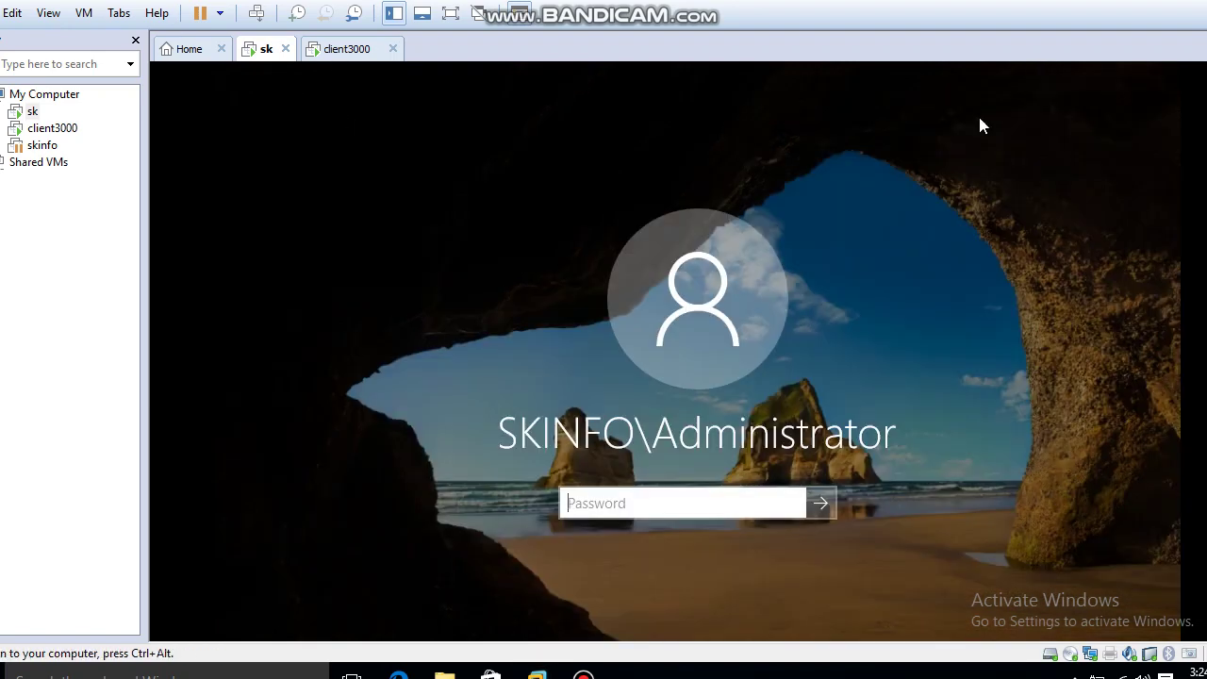
pyautogui.click(589, 512)
pyautogui.write('12345')
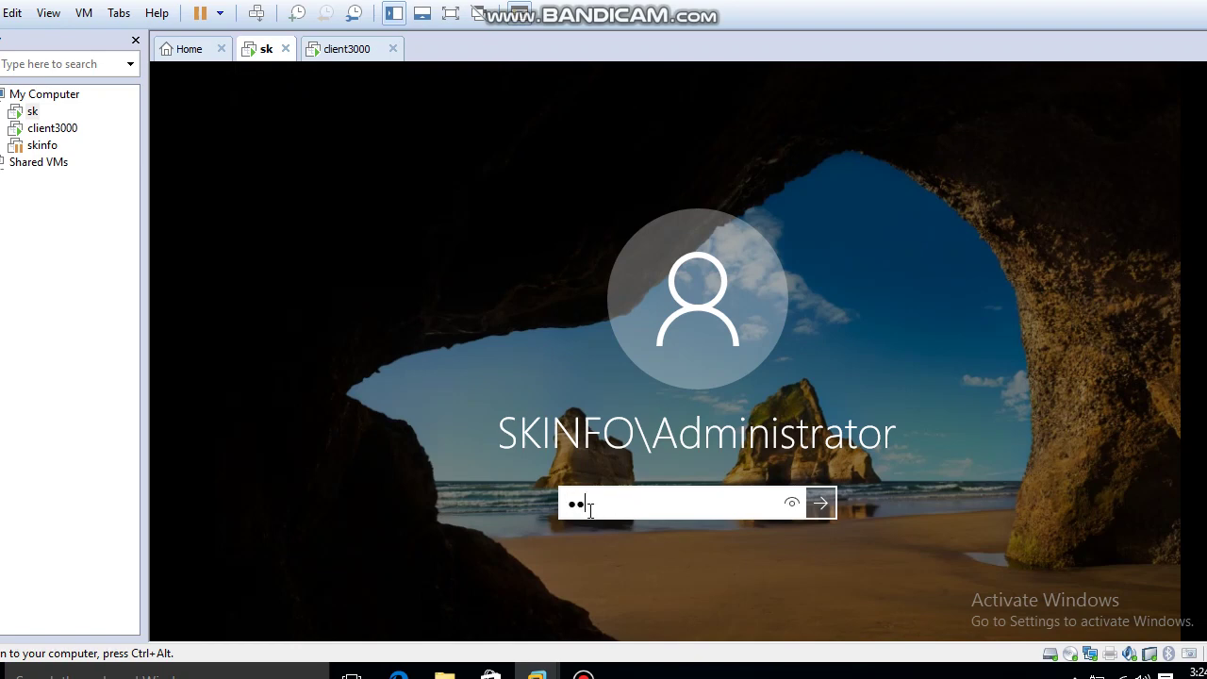
pyautogui.write('6789')
pyautogui.press('Return')
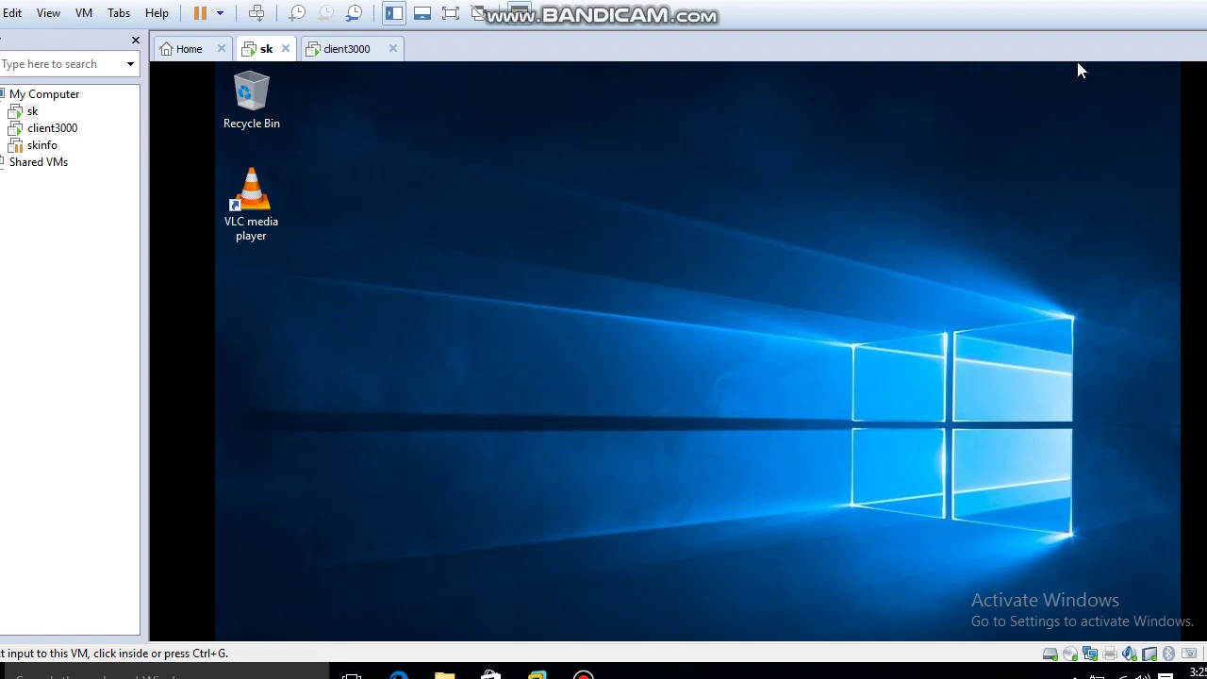
pyautogui.hotkey('ctrl', 'Tab')
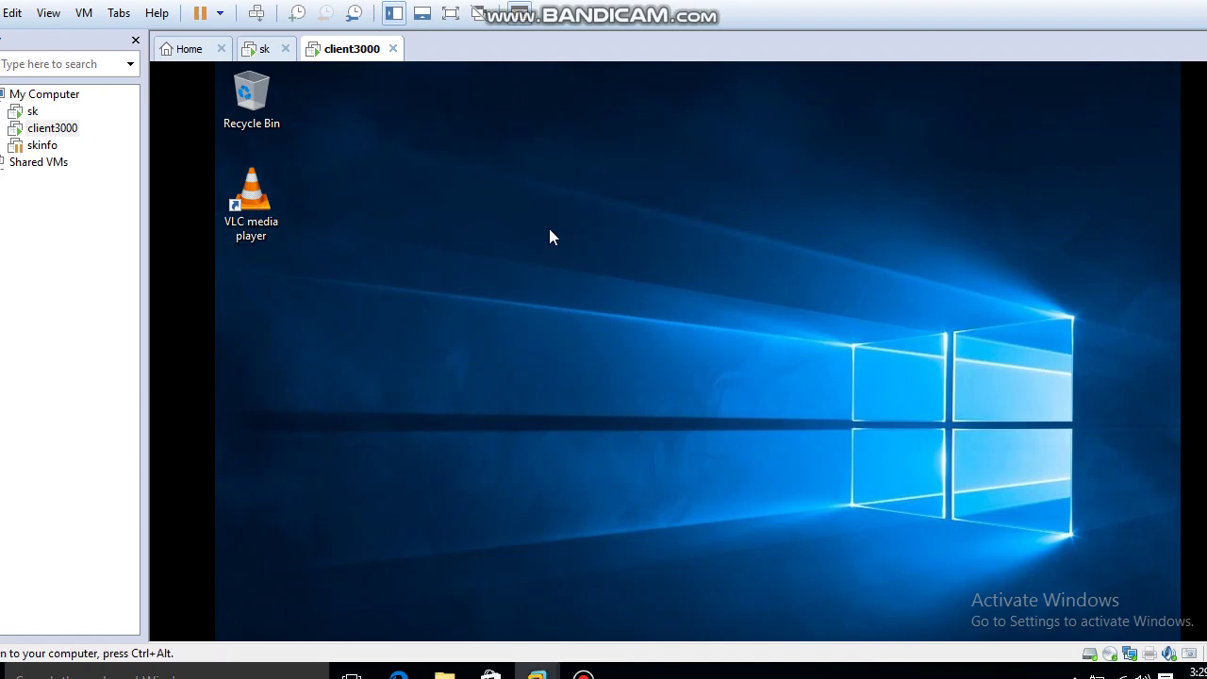
pyautogui.press('super+r')
pyautogui.press('Return')
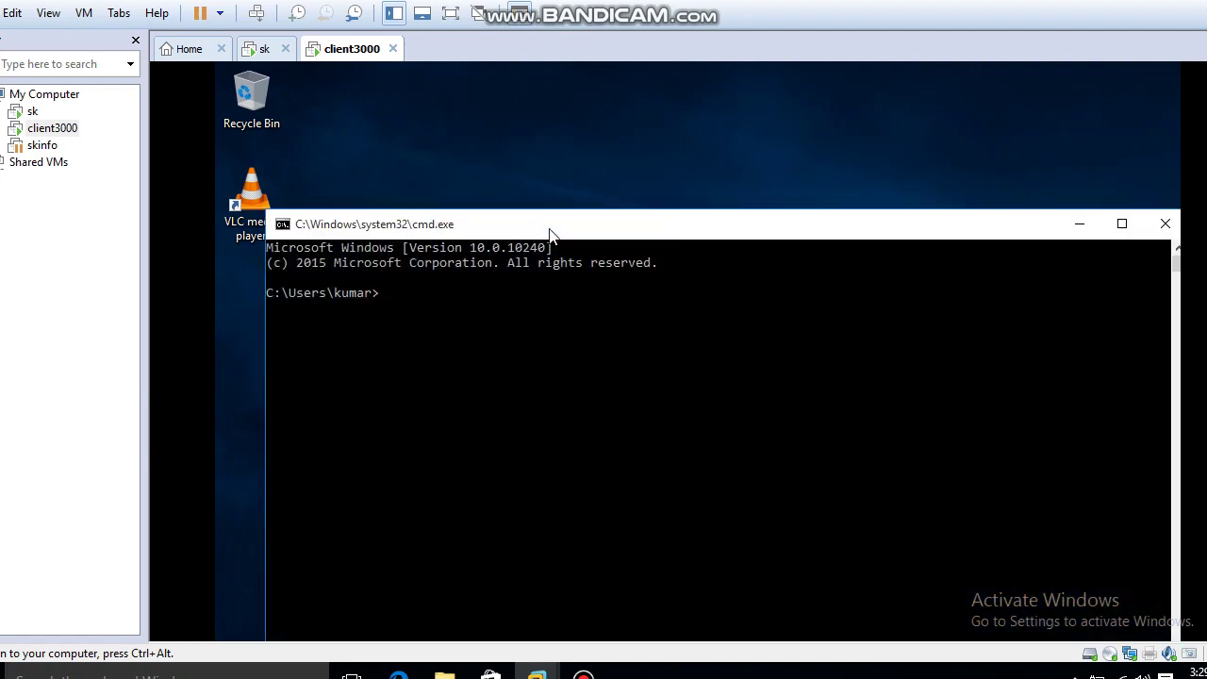
pyautogui.write('whoami')
pyautogui.press('Return')
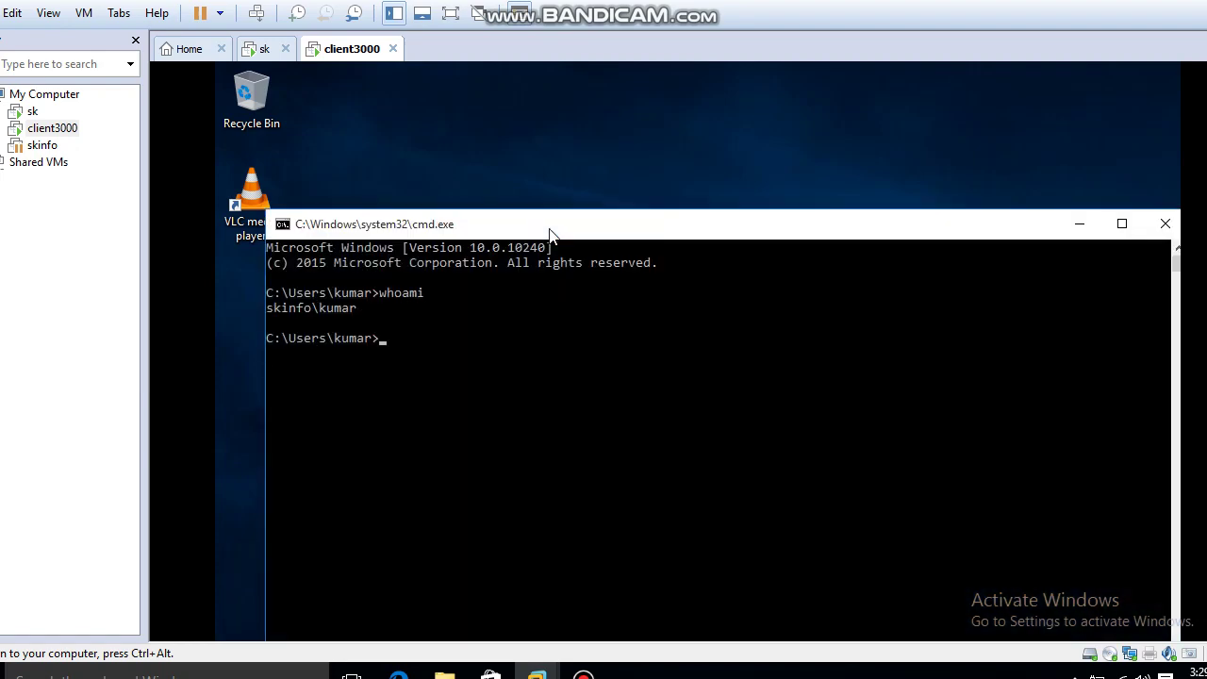
pyautogui.moveTo(281, 307); pyautogui.dragTo(405, 310)
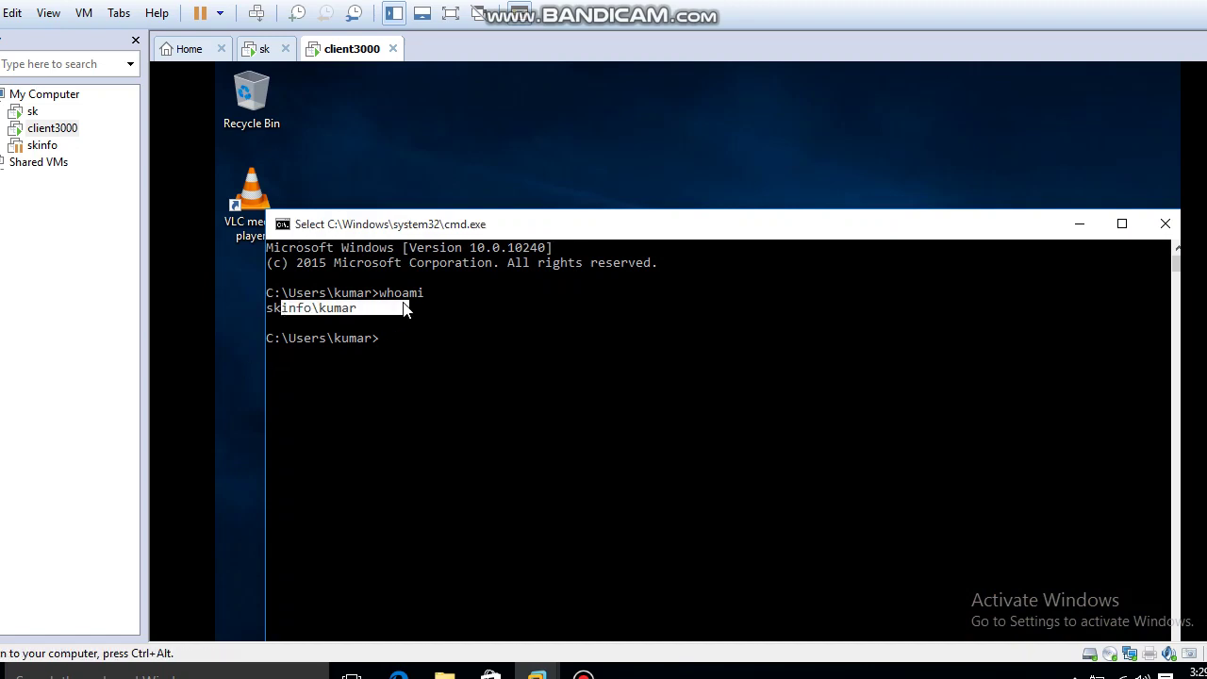
pyautogui.click(1166, 224)
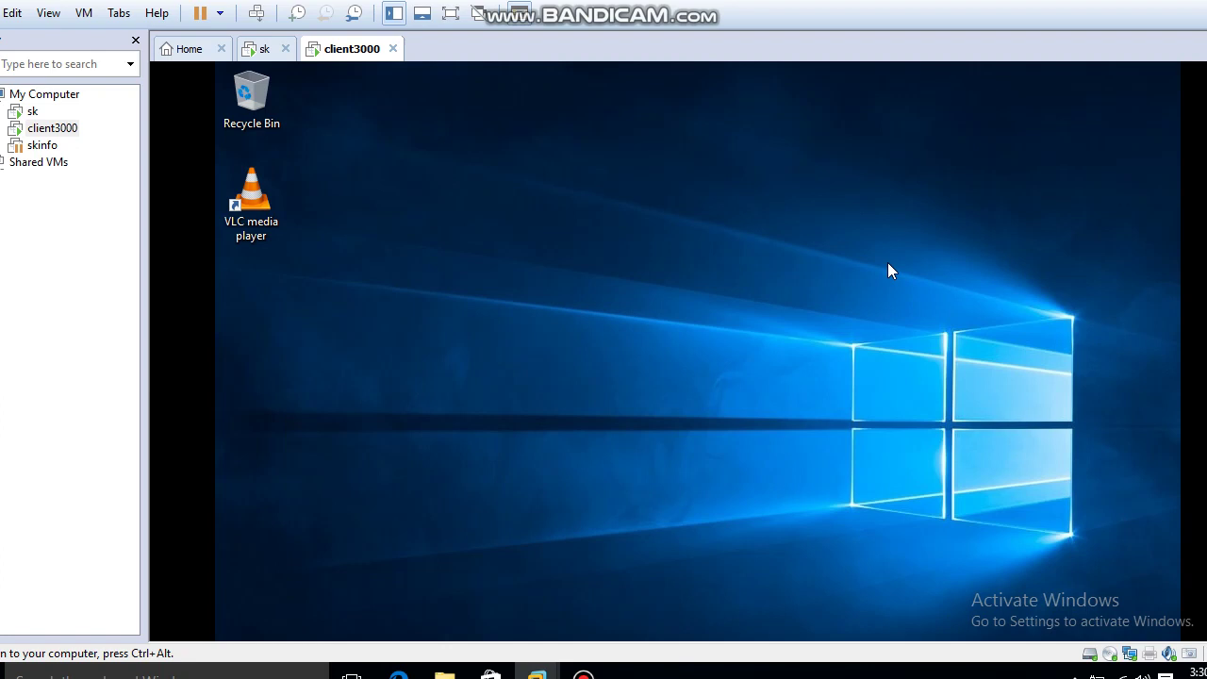